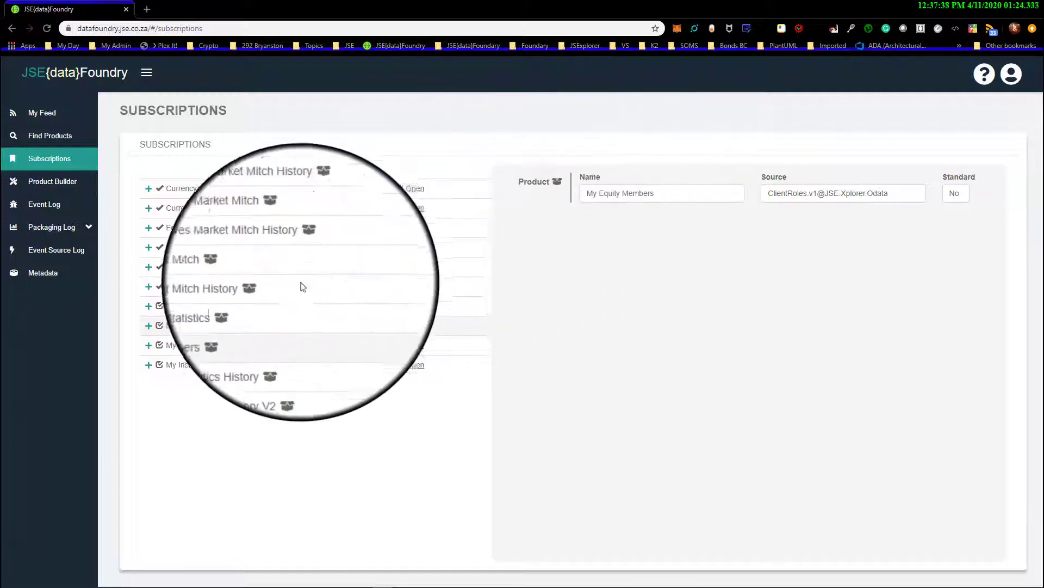
# Review the product details and available output types of Latest Index Statistics and My Equity Members
pyautogui.click(220, 306)
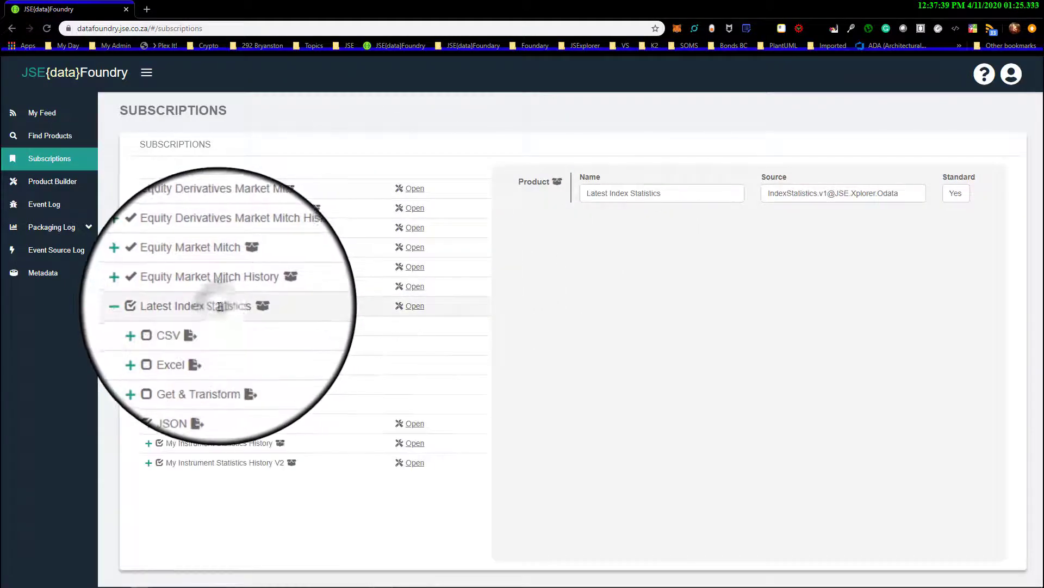
pyautogui.click(148, 306)
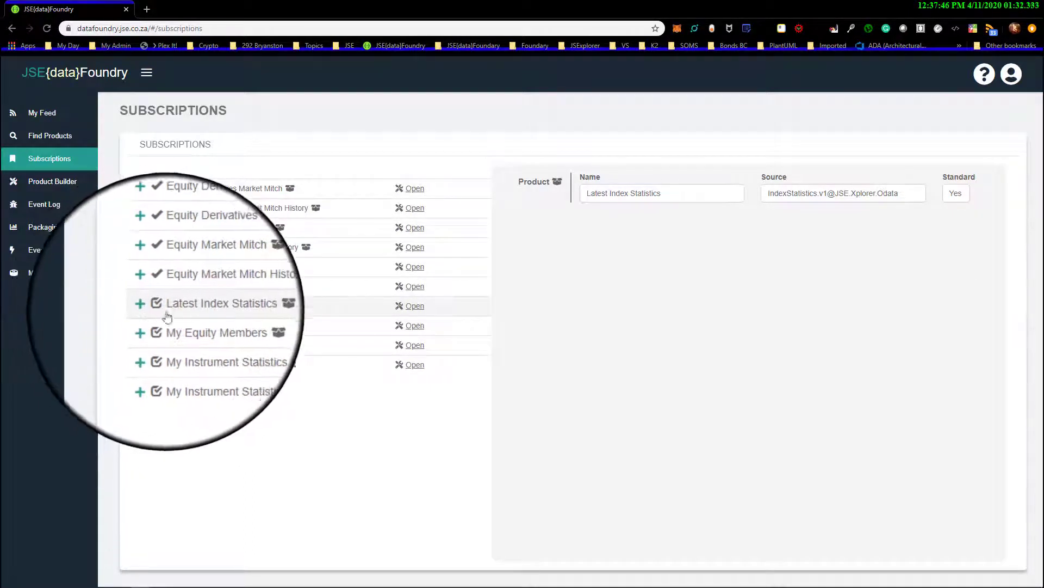
pyautogui.click(213, 327)
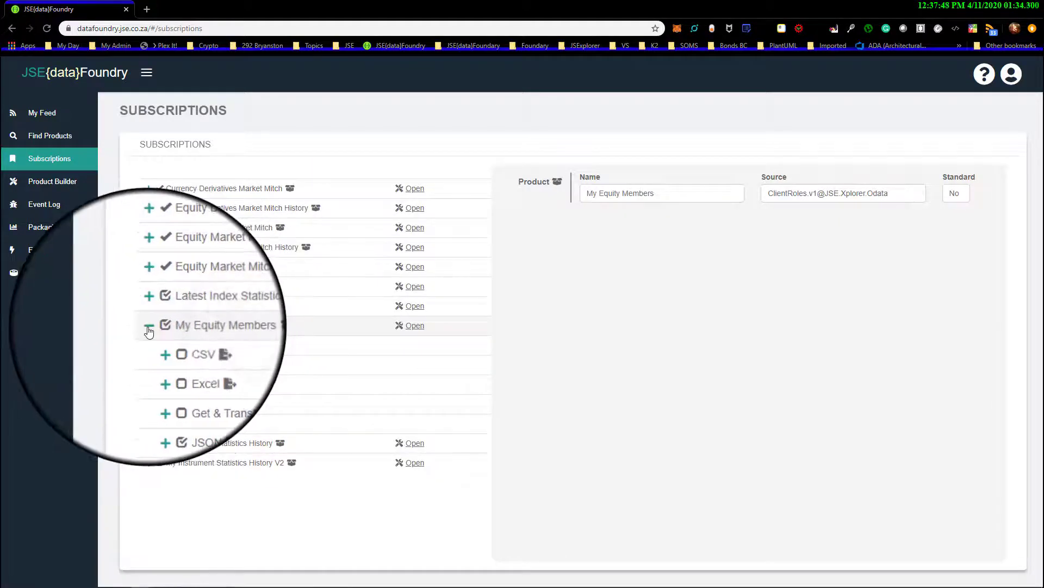
pyautogui.click(148, 325)
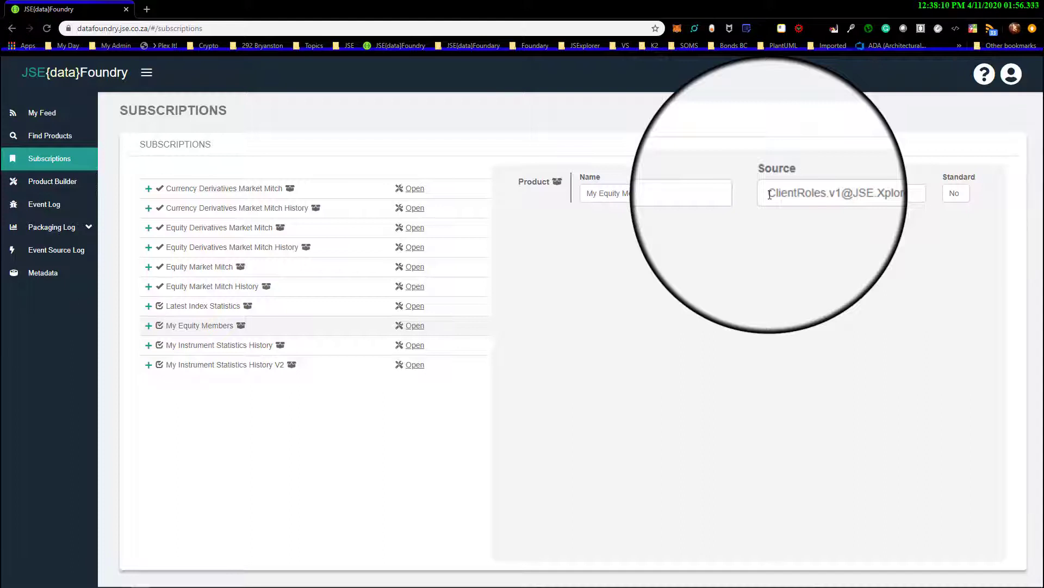
# Examine the parts of the source name in the My Equity Members product details
pyautogui.moveTo(842, 194); pyautogui.dragTo(891, 195)
pyautogui.click(835, 193)
pyautogui.doubleClick(835, 194)
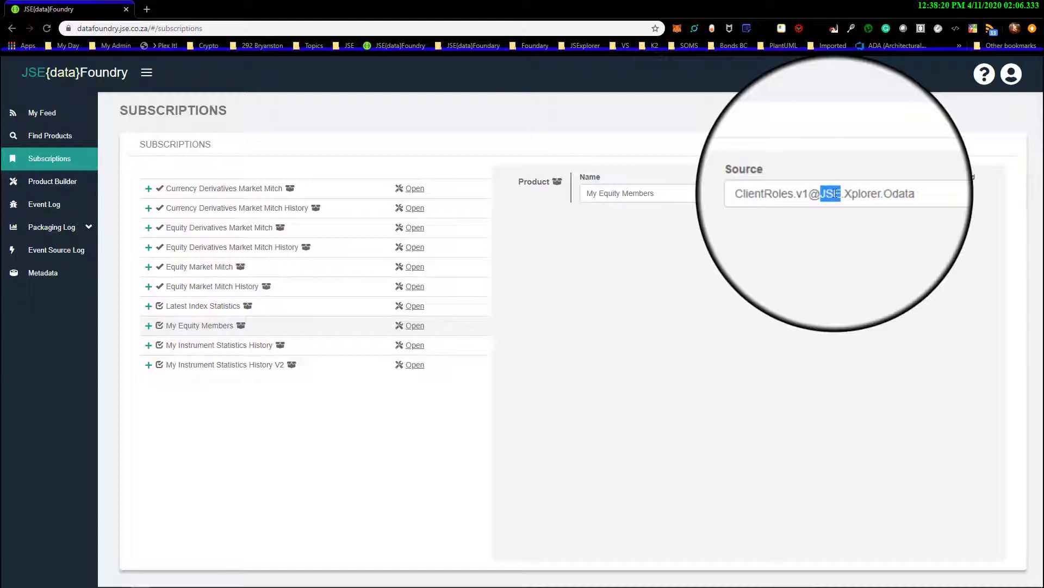
pyautogui.moveTo(844, 193); pyautogui.dragTo(895, 200)
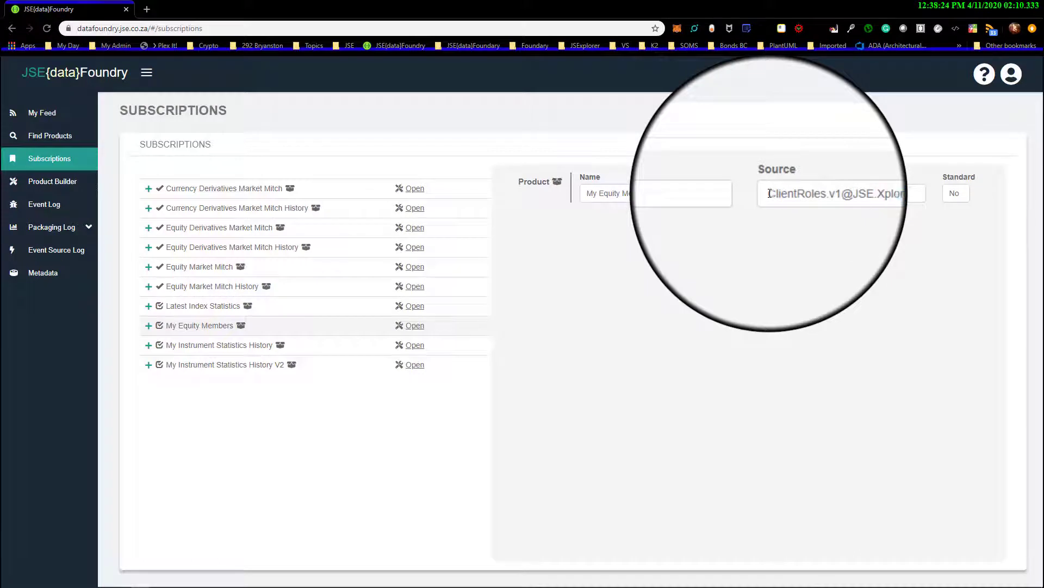
pyautogui.moveTo(769, 194); pyautogui.dragTo(894, 203)
pyautogui.click(815, 194)
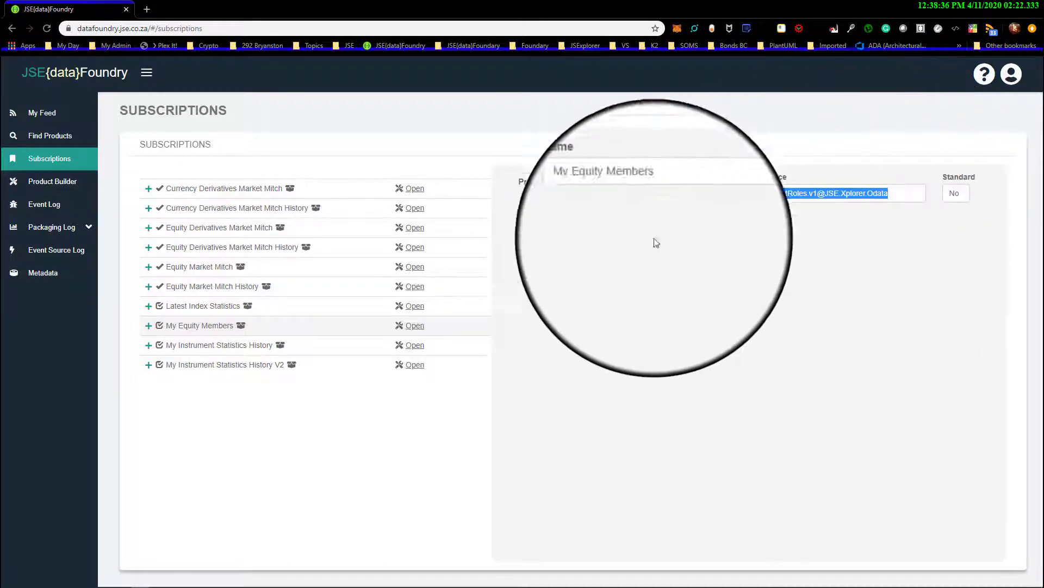
# Inspect the JSON output type of My Equity Members and the details of its HTTP-Content channel
pyautogui.click(149, 328)
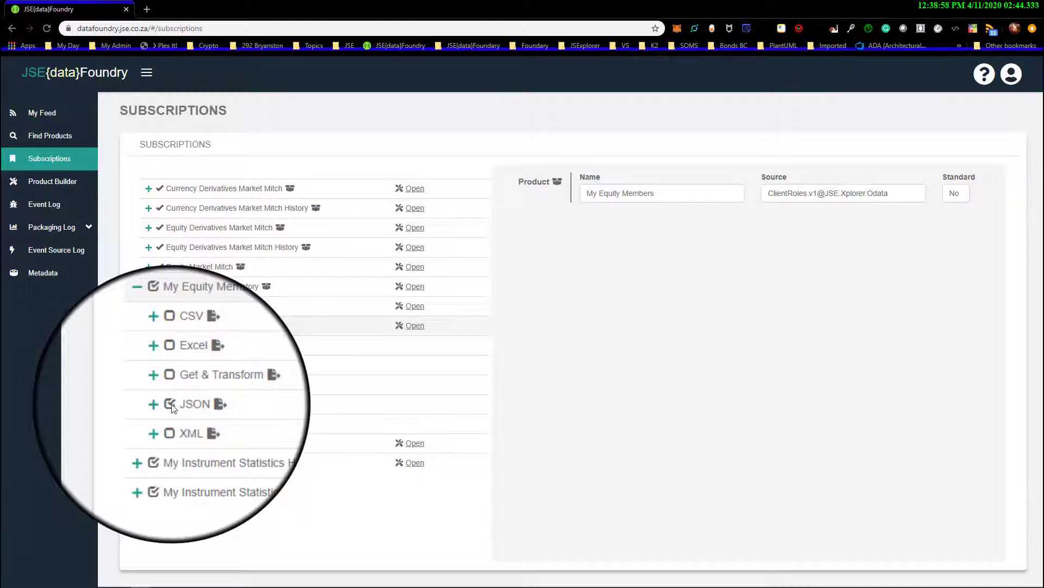
pyautogui.click(186, 404)
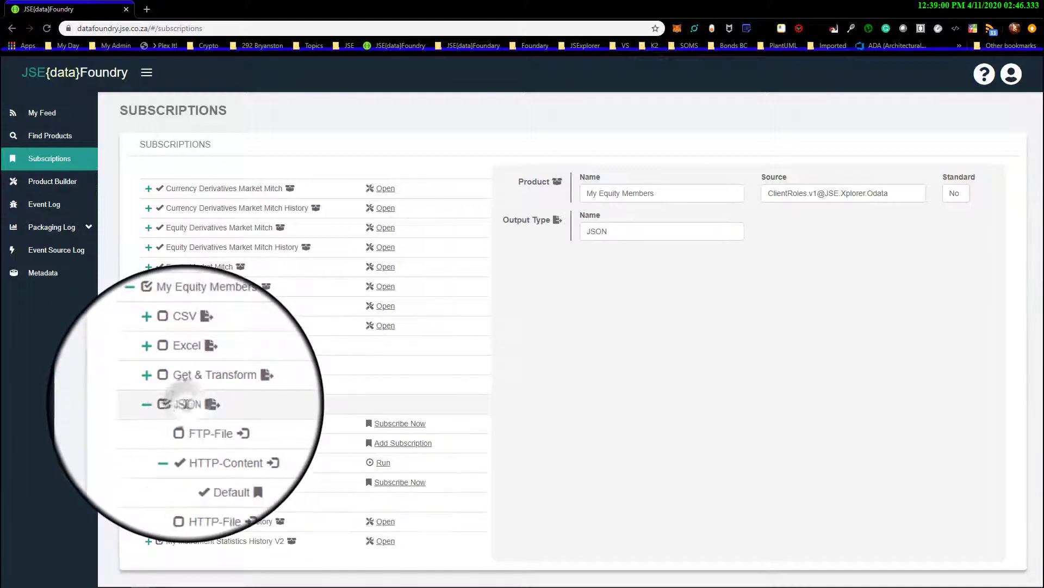
pyautogui.click(159, 404)
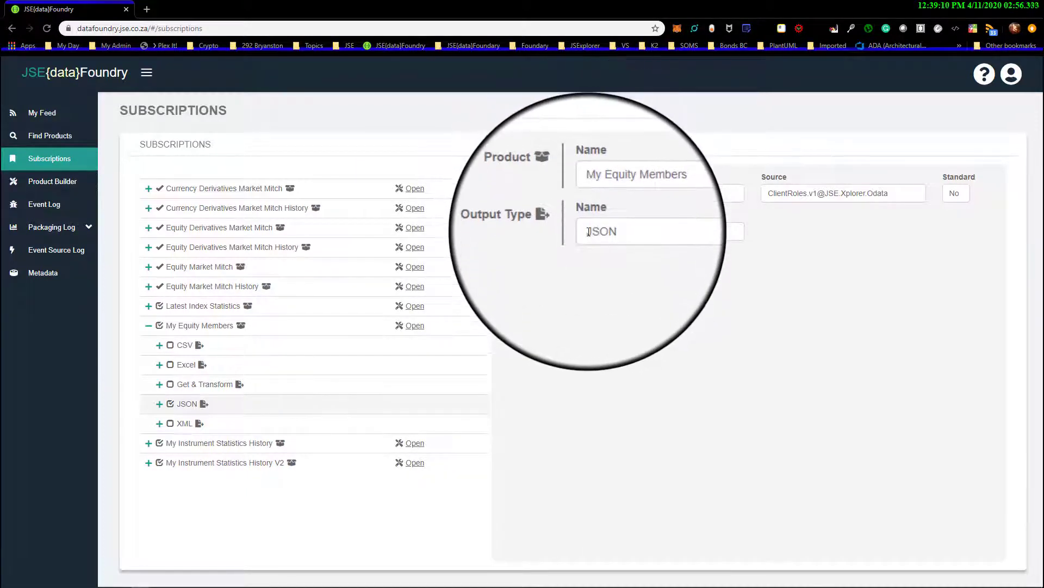
pyautogui.doubleClick(596, 231)
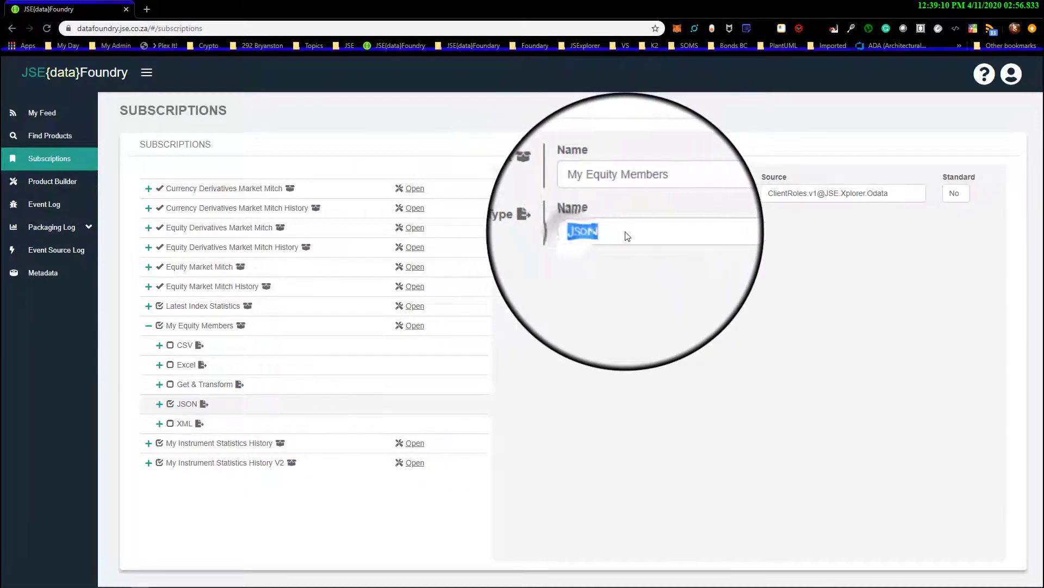
pyautogui.click(159, 405)
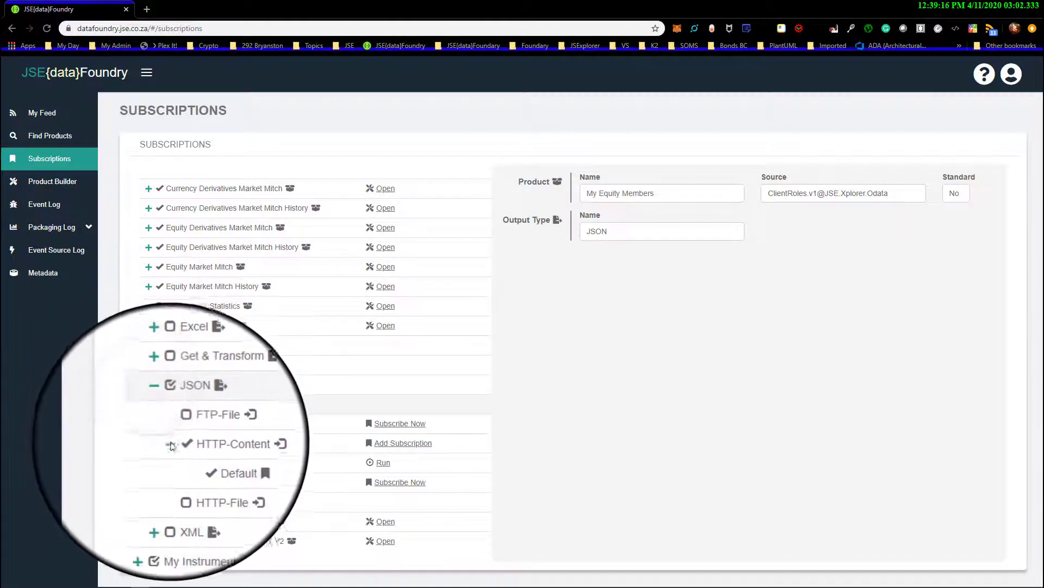
pyautogui.click(172, 447)
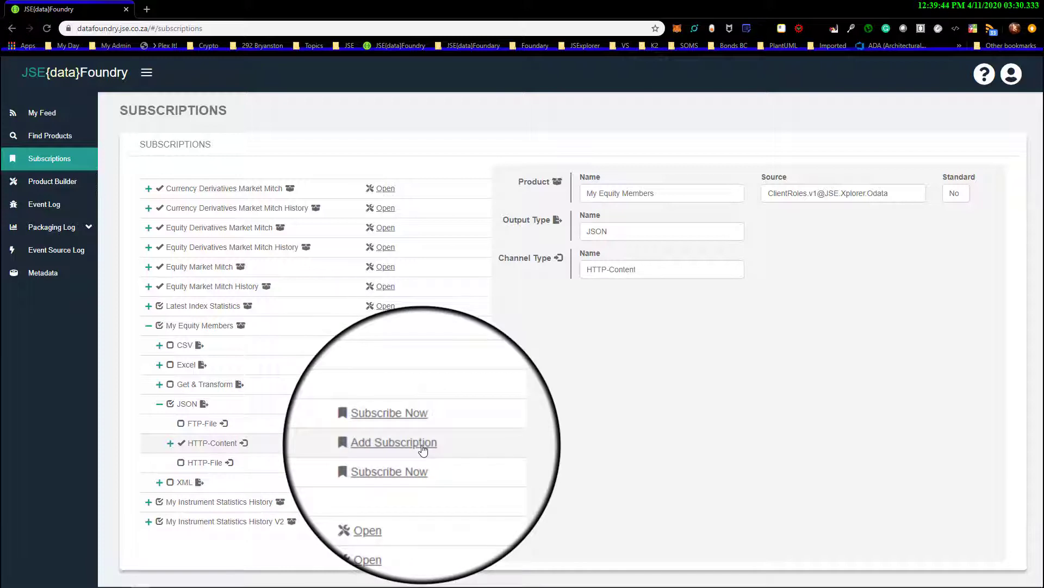
# Run the Default subscription of the JSON HTTP-Content channel and close the page with the returned data
pyautogui.click(164, 439)
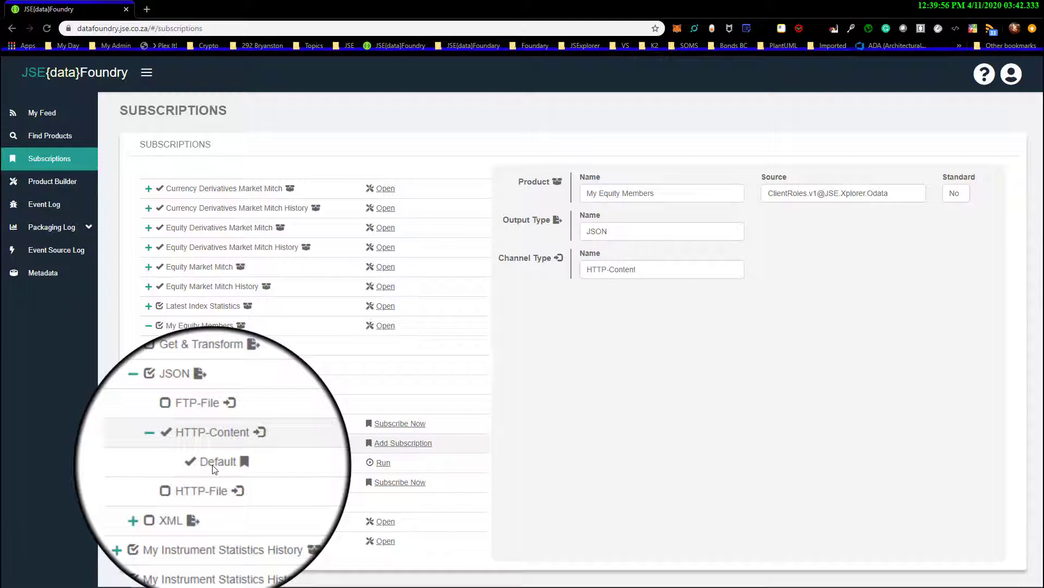
pyautogui.click(383, 464)
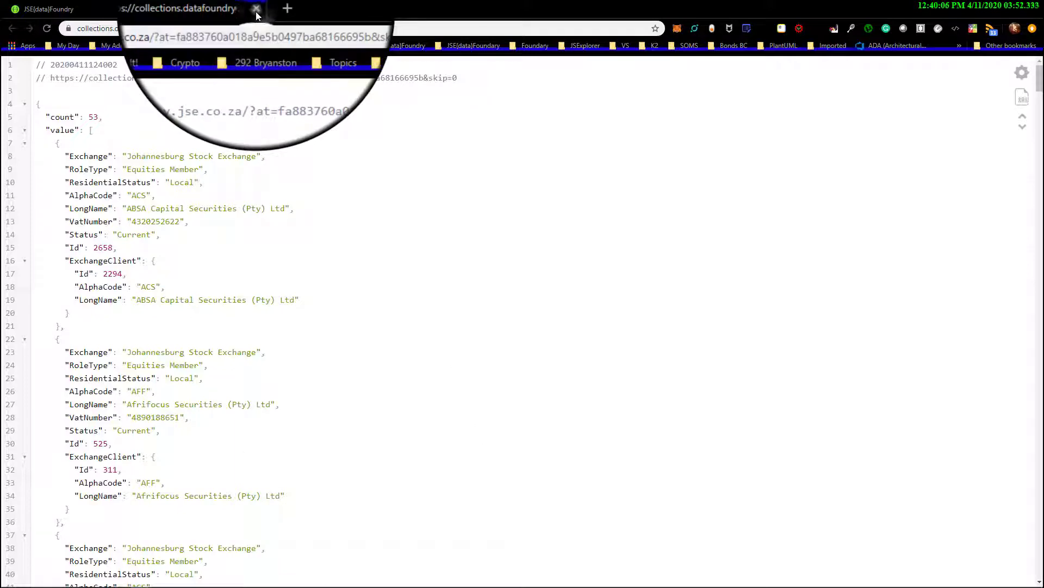
pyautogui.click(256, 11)
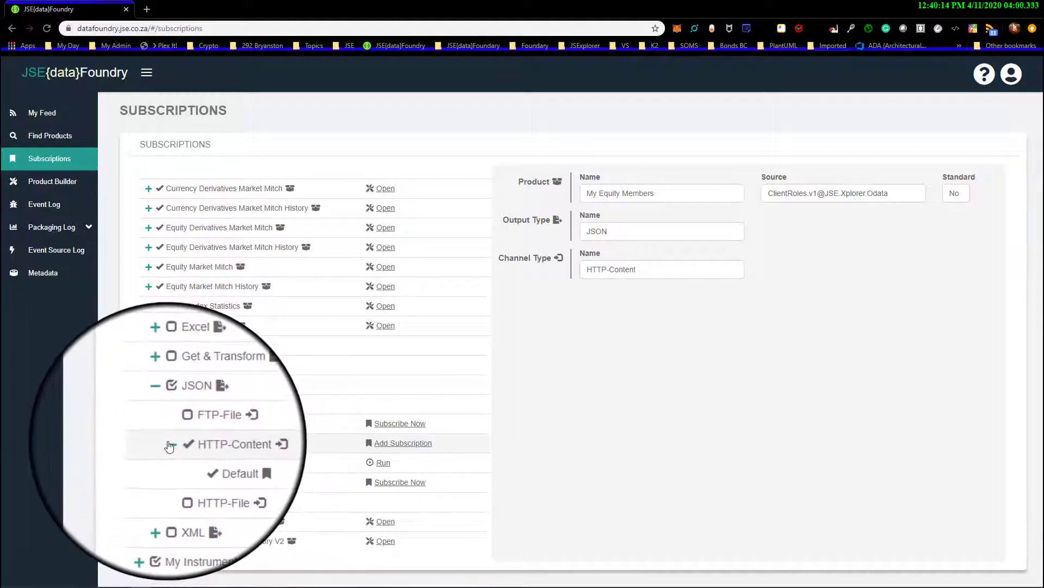
# Subscribe to the HTTP-File channel of the My Equity Members JSON output and run its Default subscription to download the file
pyautogui.click(166, 442)
pyautogui.click(216, 462)
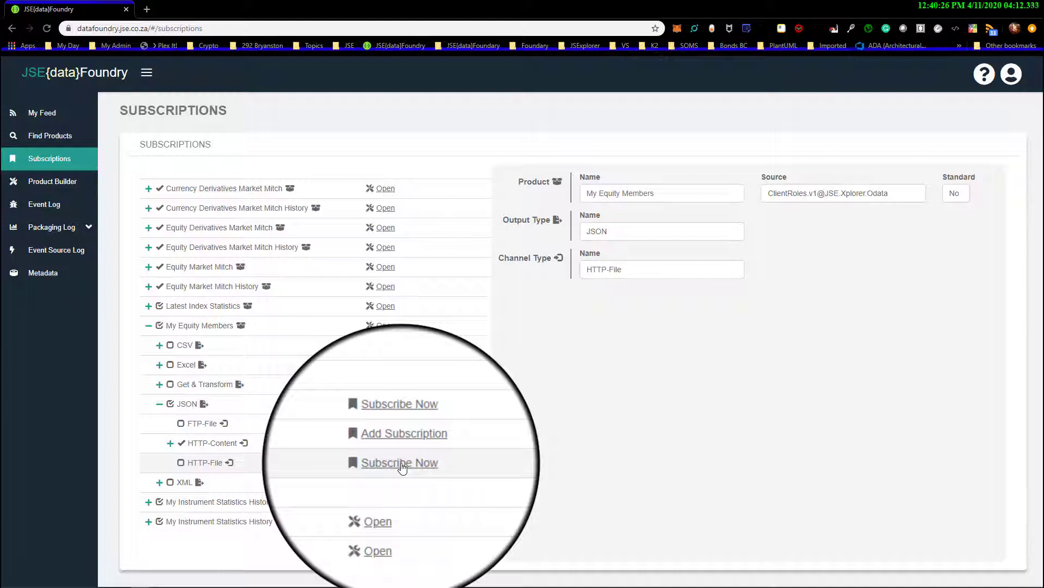
pyautogui.click(401, 464)
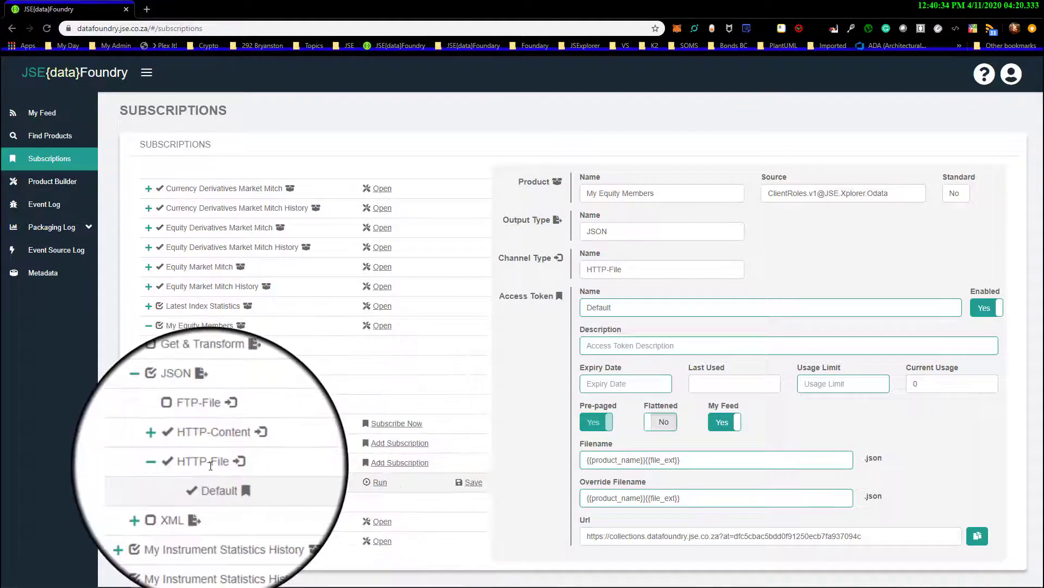
pyautogui.click(378, 482)
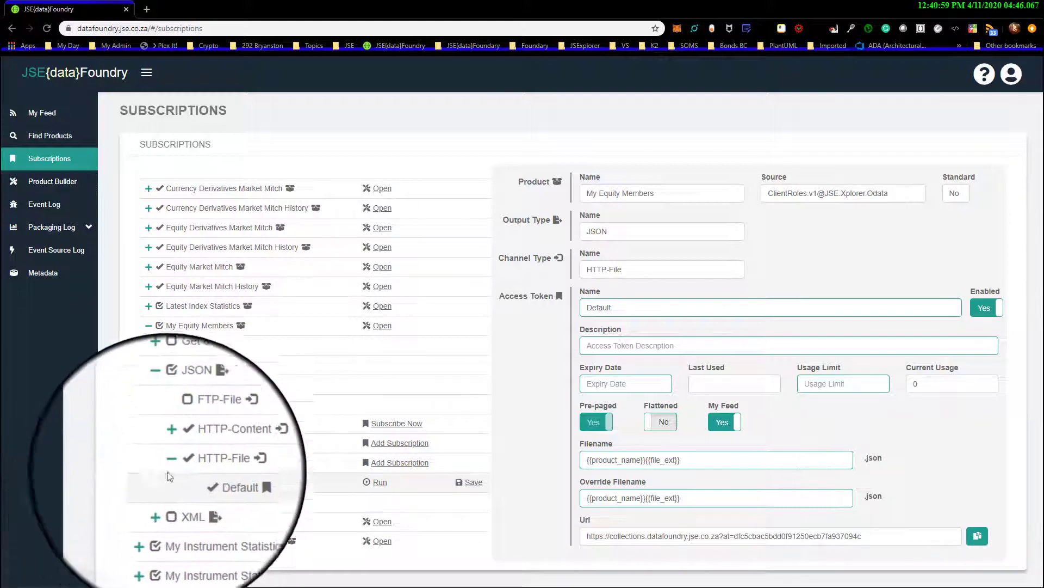
# Collapse the HTTP-File channel and open the Default access token under HTTP-Content
pyautogui.click(171, 462)
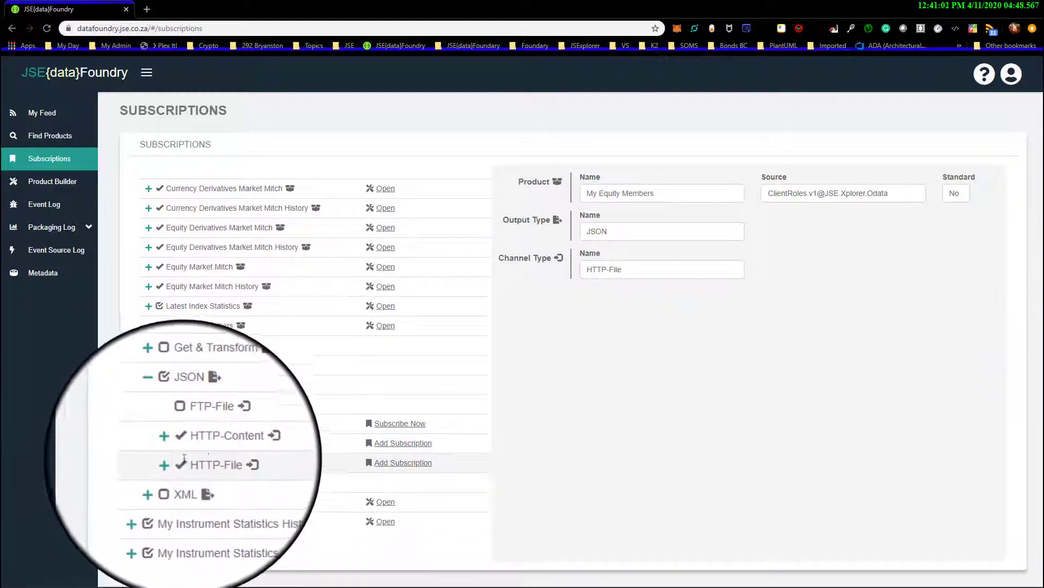
pyautogui.click(171, 445)
pyautogui.click(171, 445)
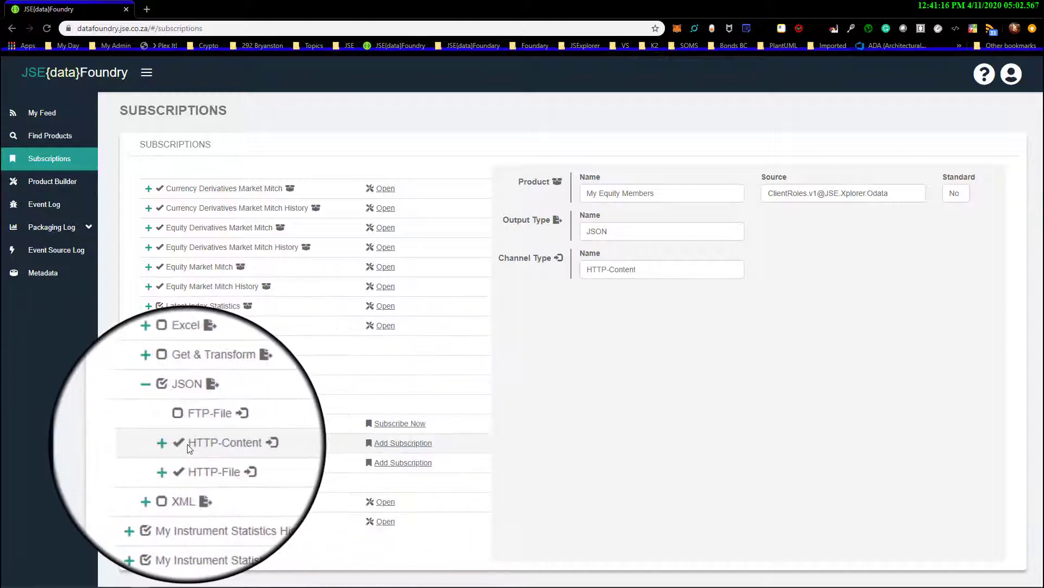
pyautogui.moveTo(188, 444); pyautogui.dragTo(238, 445)
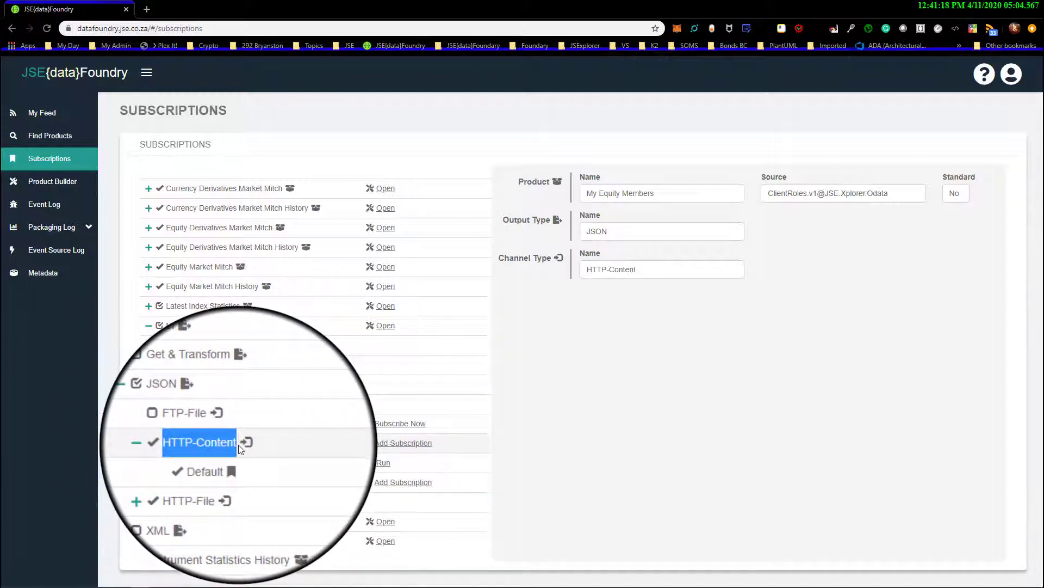
pyautogui.click(217, 445)
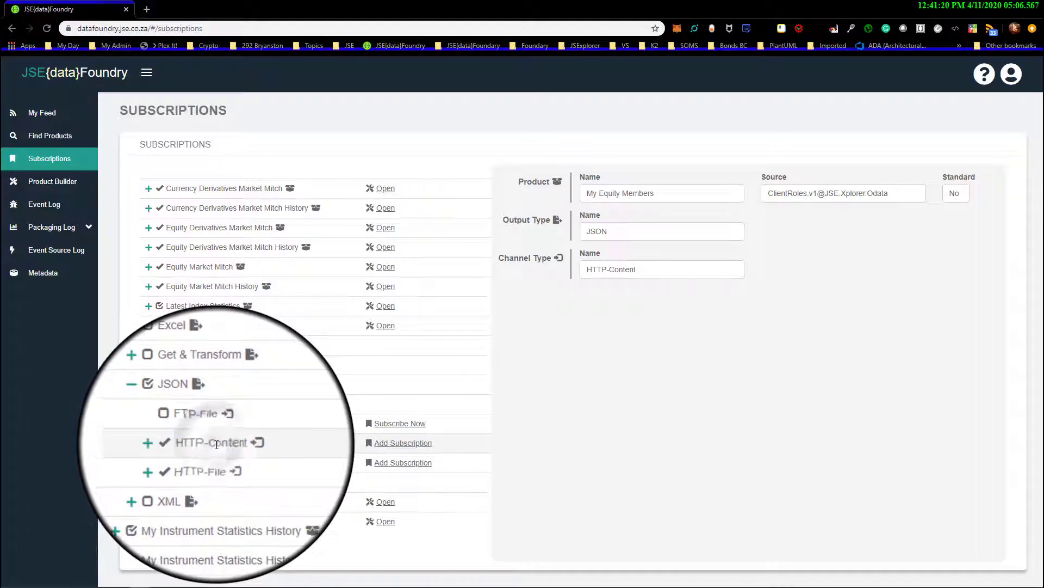
pyautogui.click(217, 444)
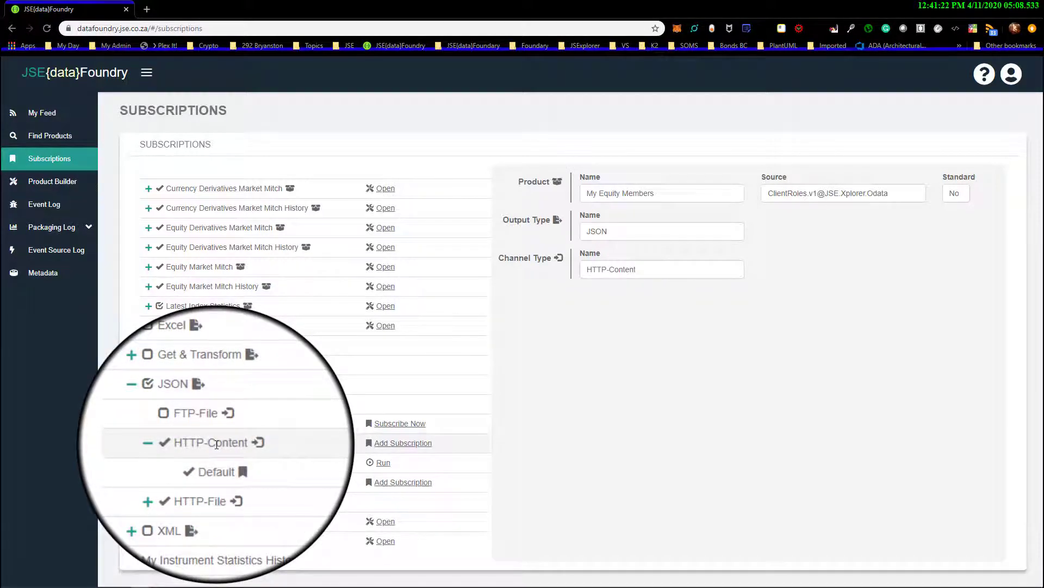
pyautogui.click(218, 463)
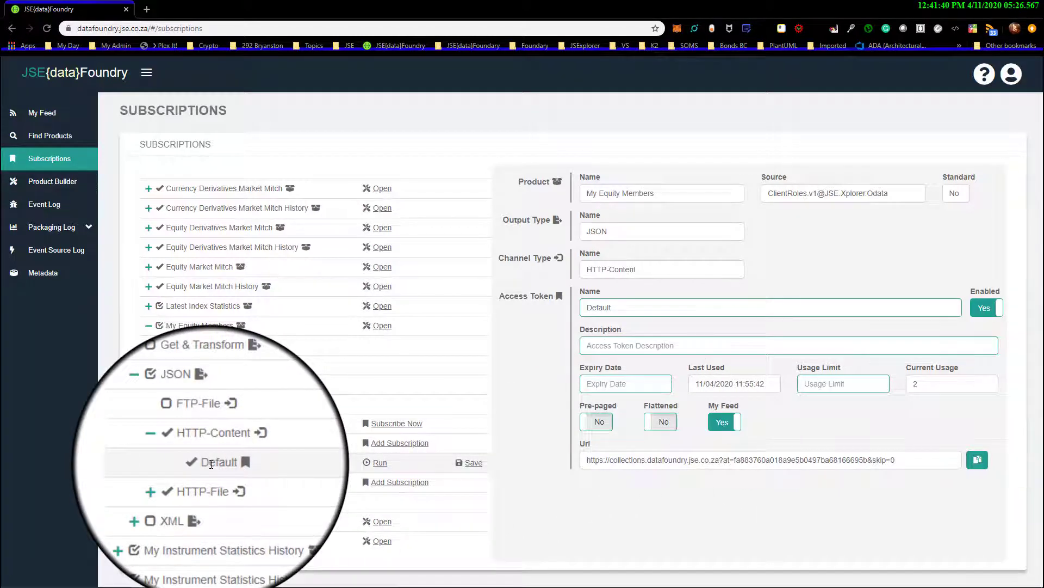
# Rename the HTTP-Content access token to "Demo Token 1" and save it
pyautogui.doubleClick(617, 306)
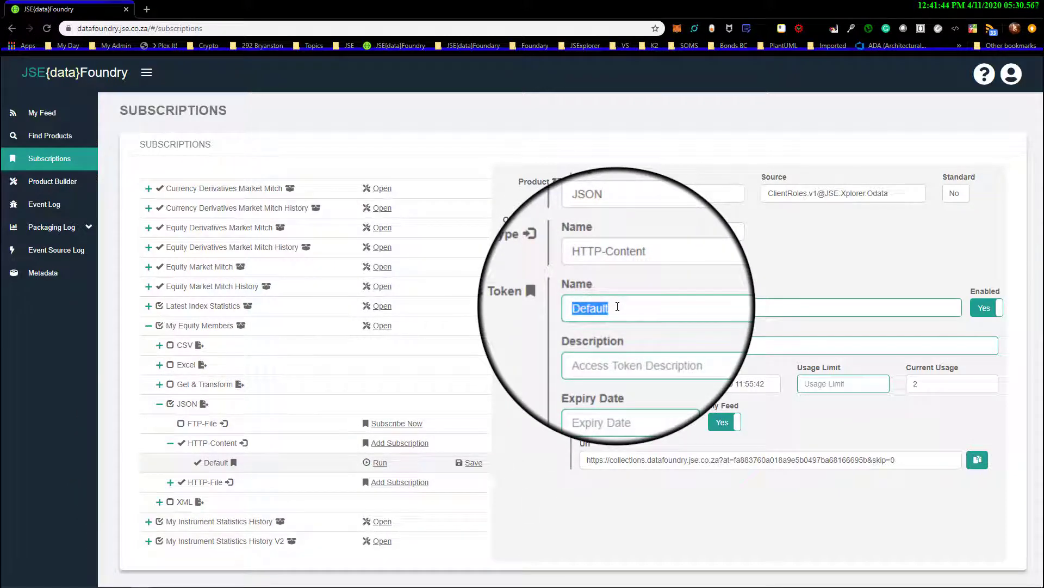
pyautogui.write('Demo')
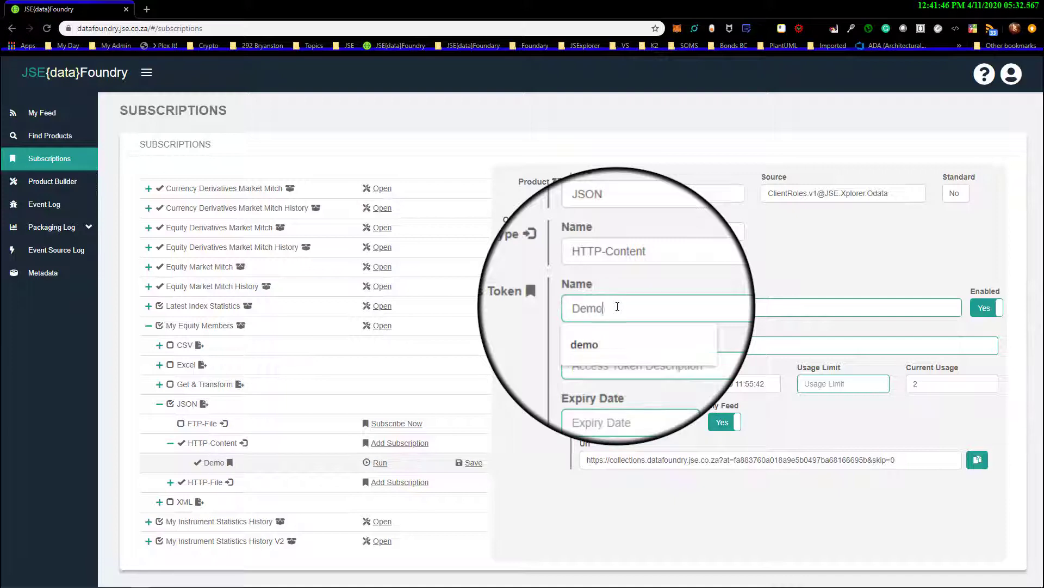
pyautogui.write(' Token ')
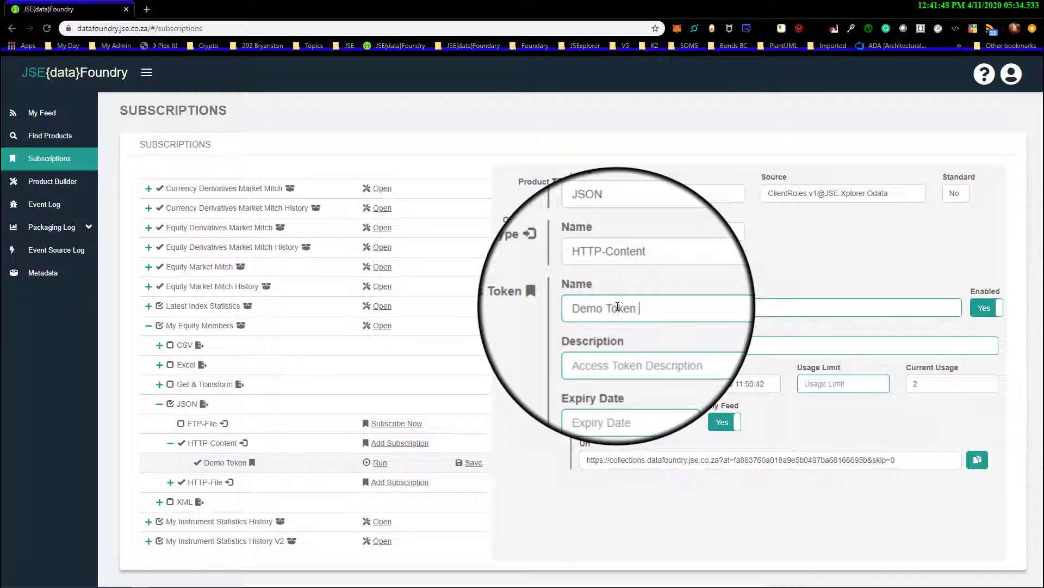
pyautogui.write('1')
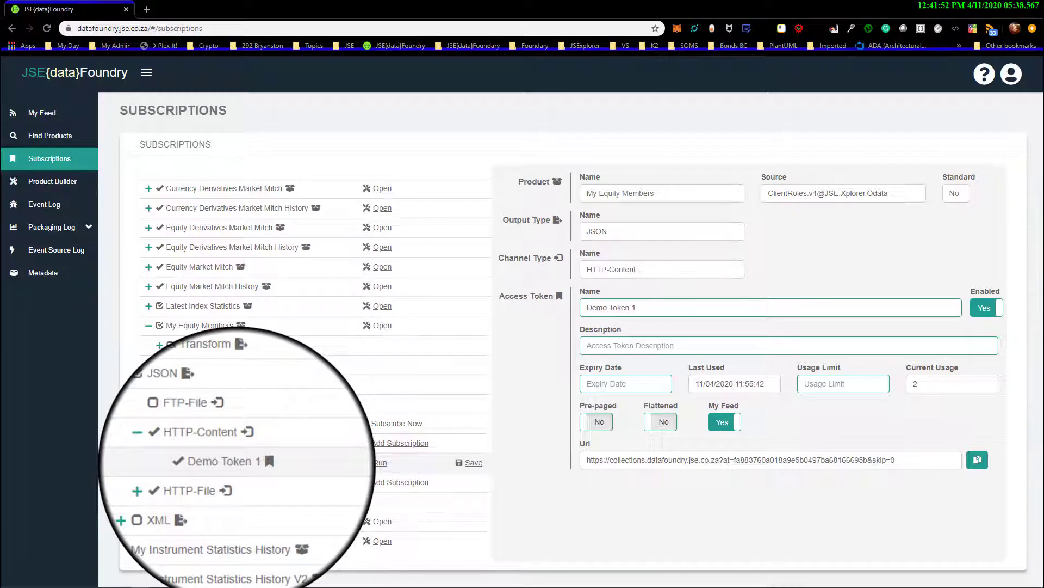
pyautogui.click(471, 462)
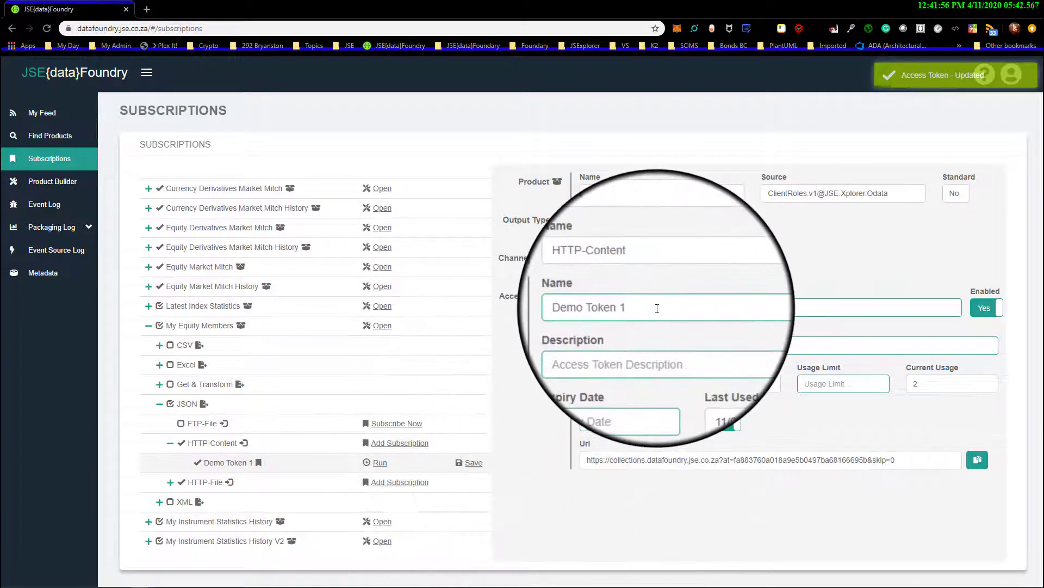
# Give the Demo Token 1 access token the description "Demo token for making video tutorials." and save it
pyautogui.moveTo(655, 308); pyautogui.dragTo(576, 294)
pyautogui.click(635, 344)
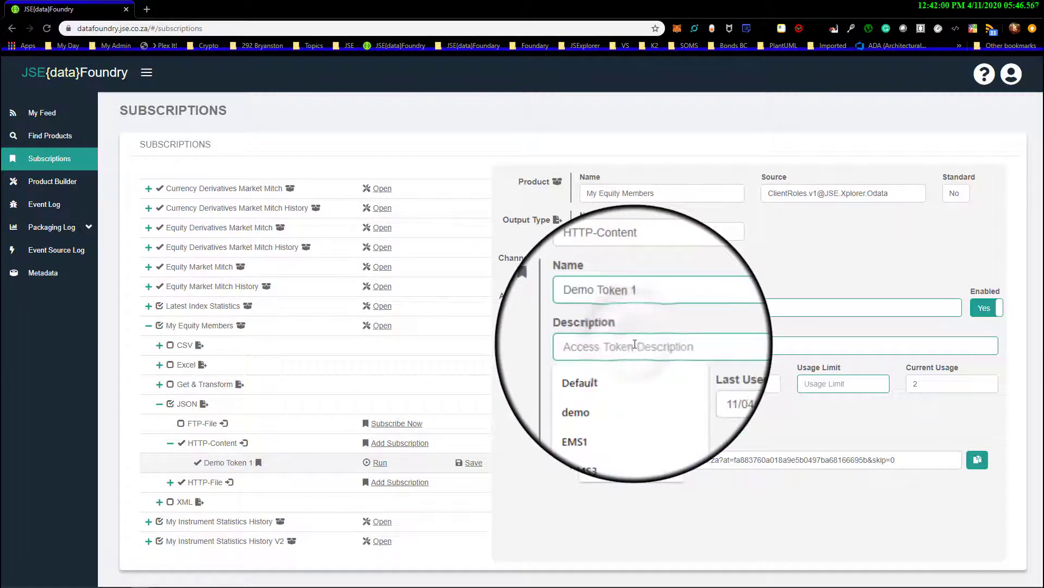
pyautogui.write('Demo to')
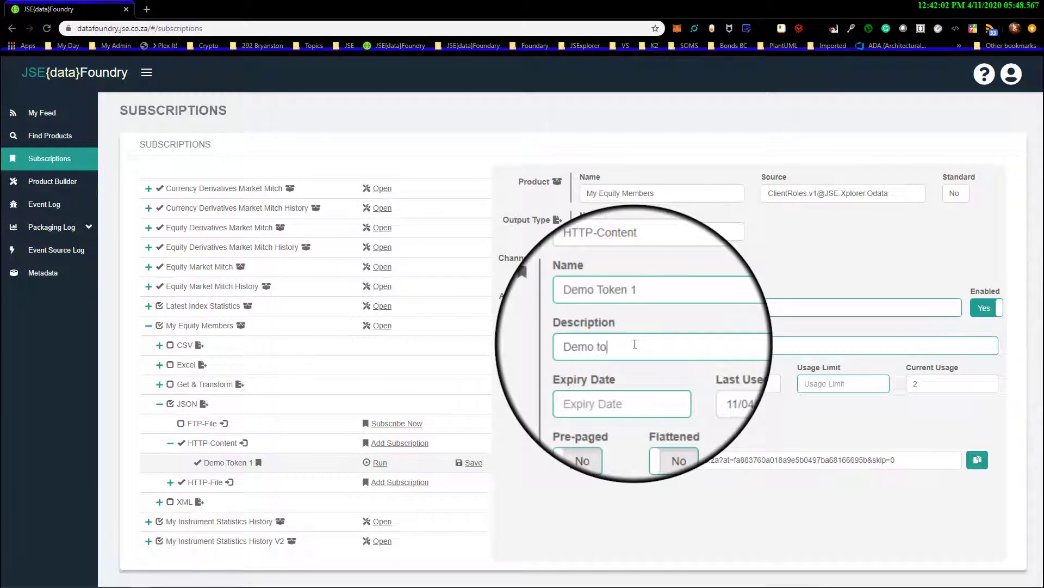
pyautogui.write('ken for making video tutorials')
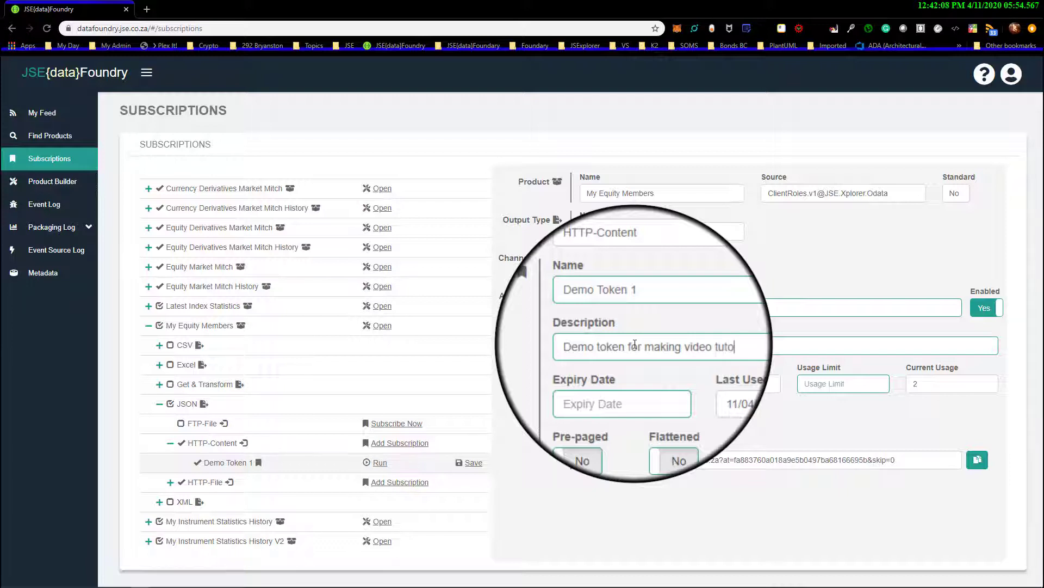
pyautogui.write('.')
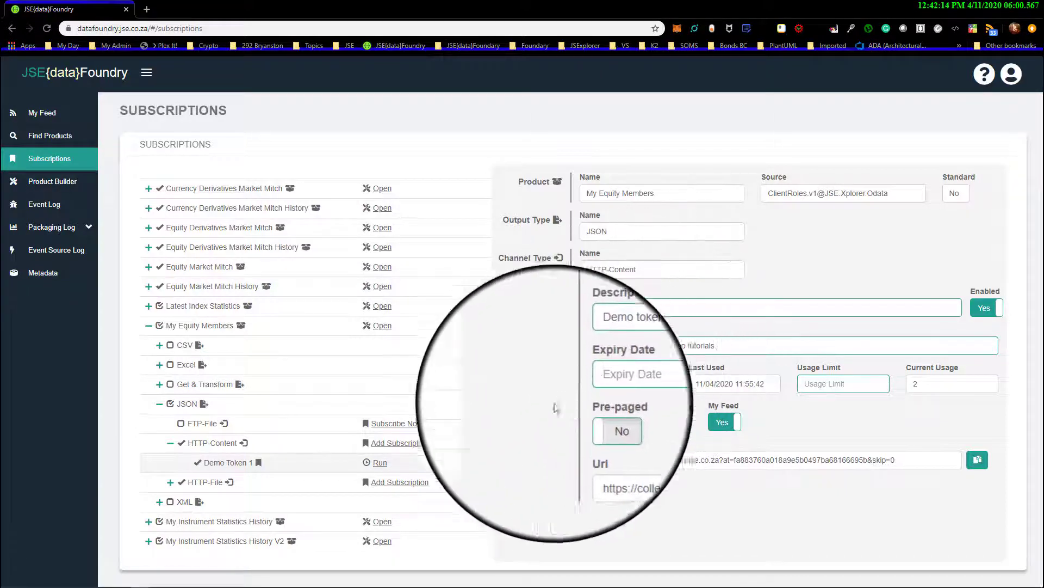
pyautogui.click(475, 463)
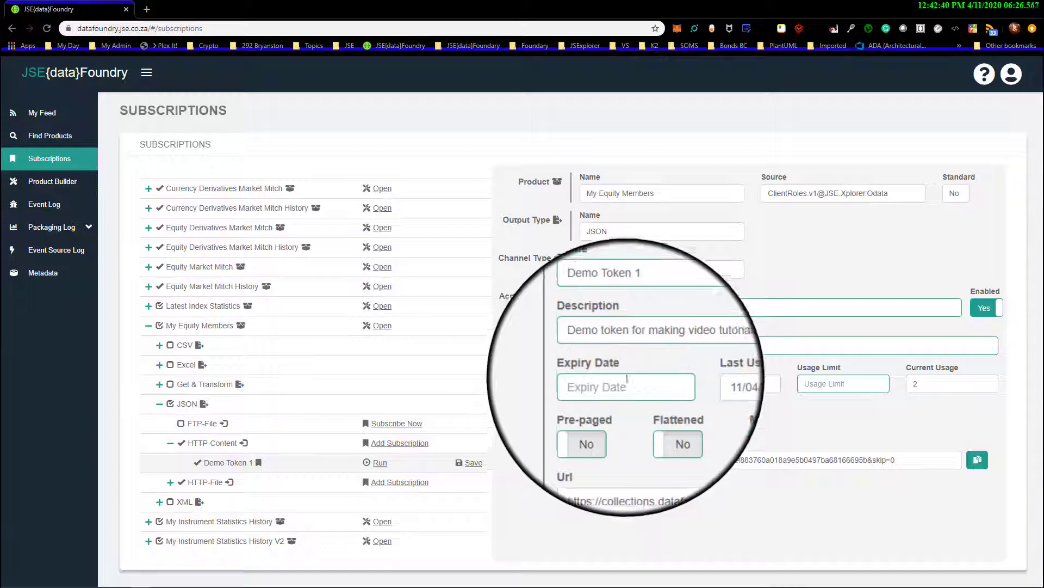
# Set the expiry date of the Demo Token 1 access token to 2020/04/30
pyautogui.moveTo(647, 305); pyautogui.dragTo(571, 311)
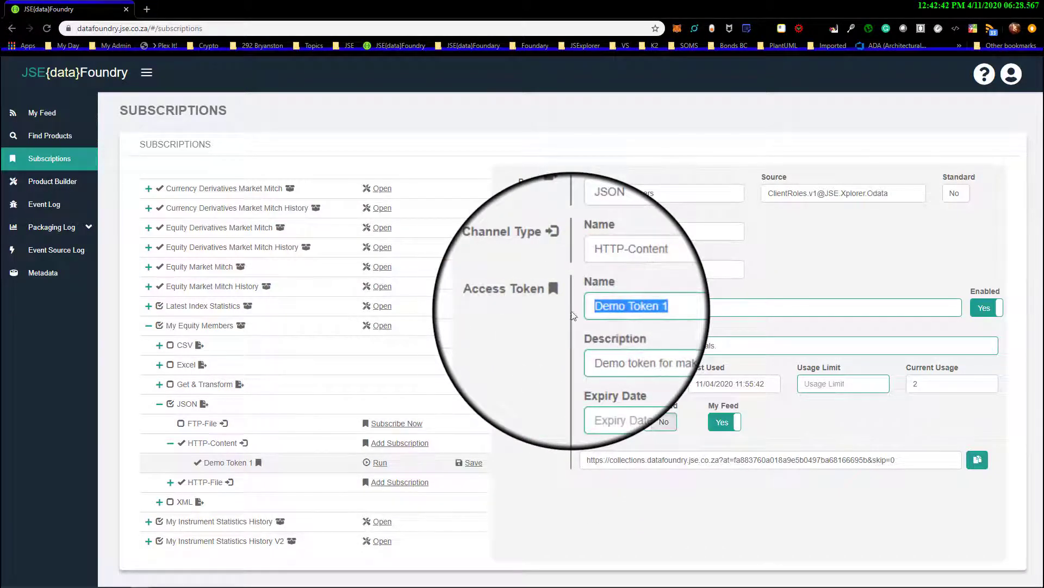
pyautogui.moveTo(729, 346); pyautogui.dragTo(584, 347)
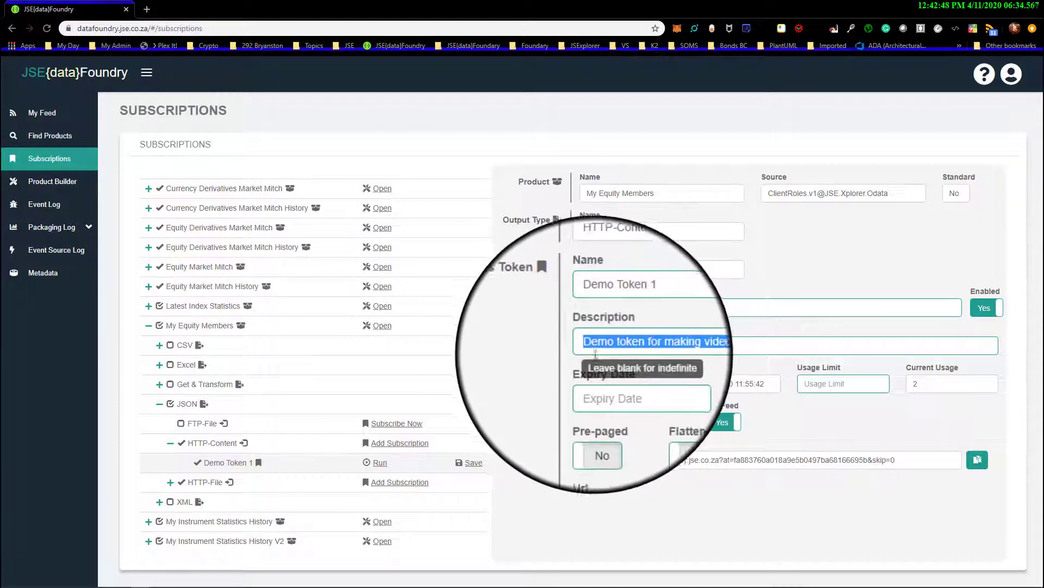
pyautogui.moveTo(633, 384)
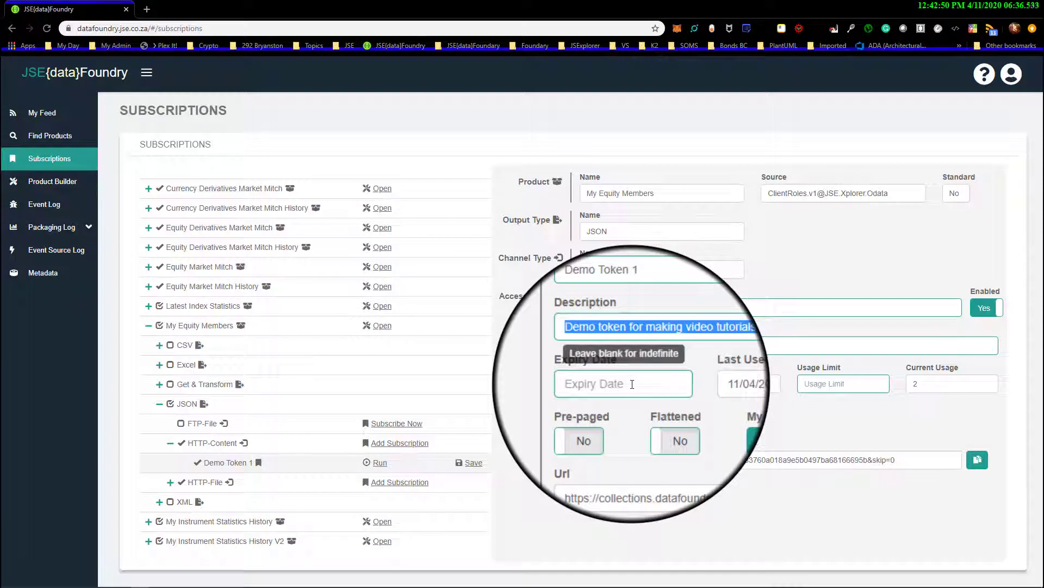
pyautogui.click(632, 384)
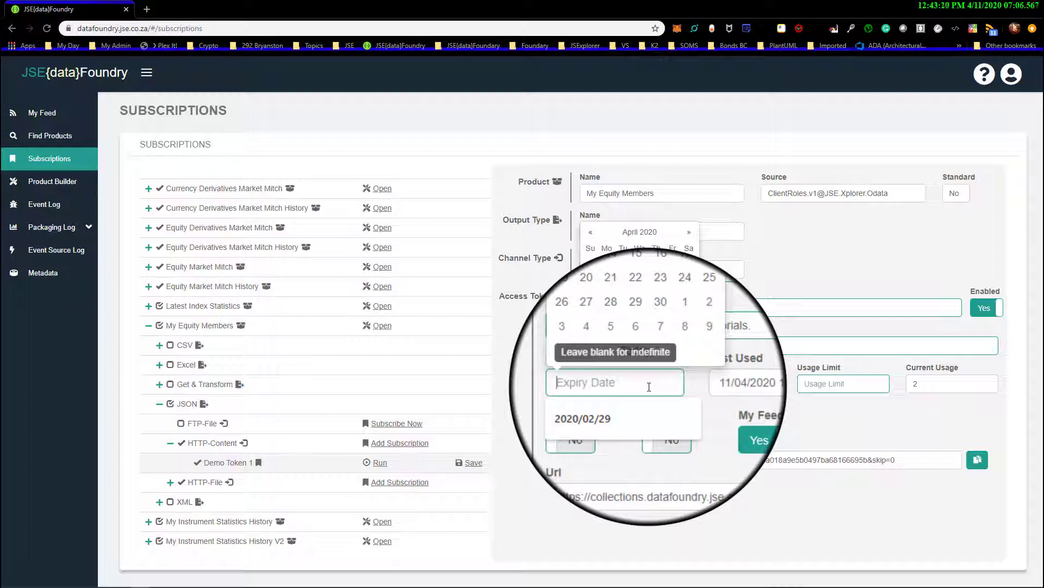
pyautogui.click(657, 330)
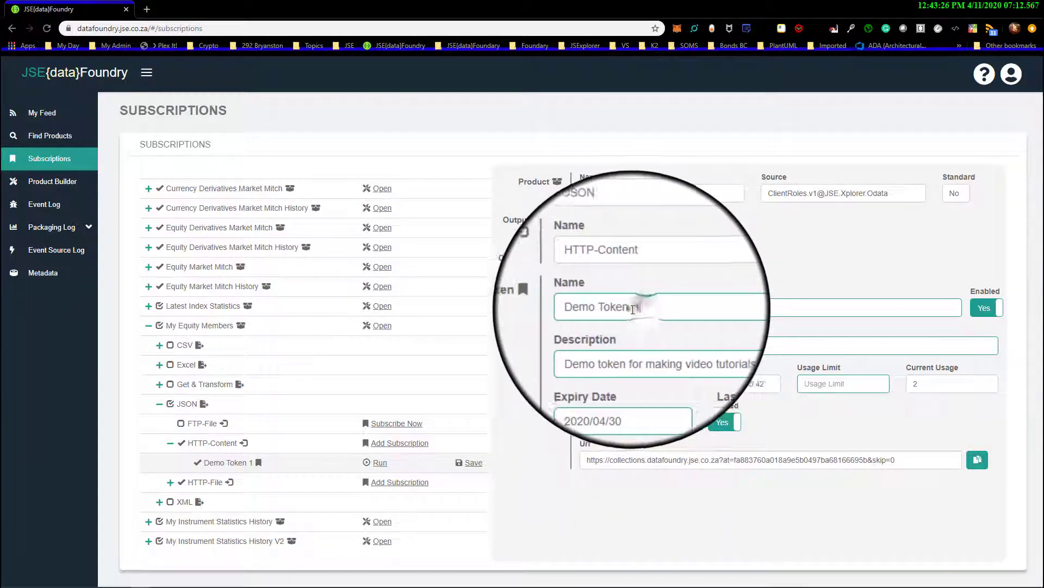
# Rename the HTTP-Content access token to "Dev 1 @ Company X"
pyautogui.moveTo(633, 310); pyautogui.dragTo(581, 308)
pyautogui.write('Dev')
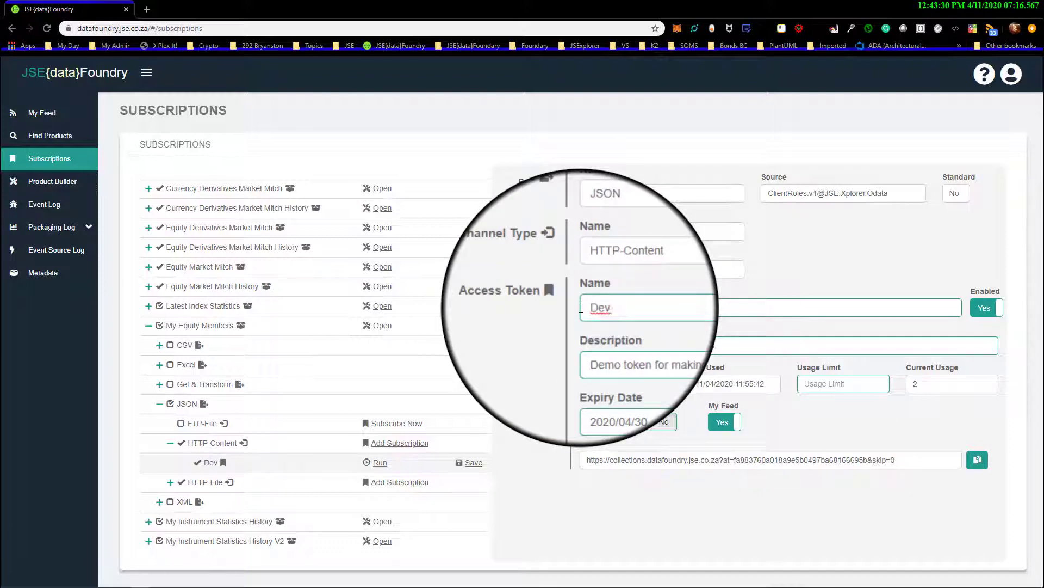
pyautogui.write(' 1 @ Compan')
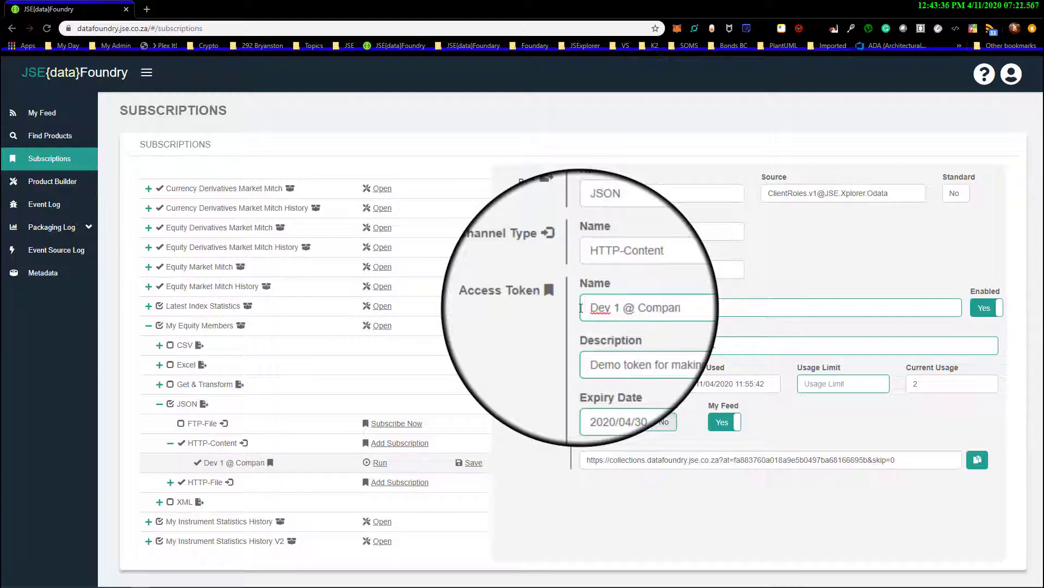
pyautogui.write('y ')
pyautogui.write('2-')
pyautogui.press('BackSpace')
pyautogui.press('BackSpace')
pyautogui.write('X')
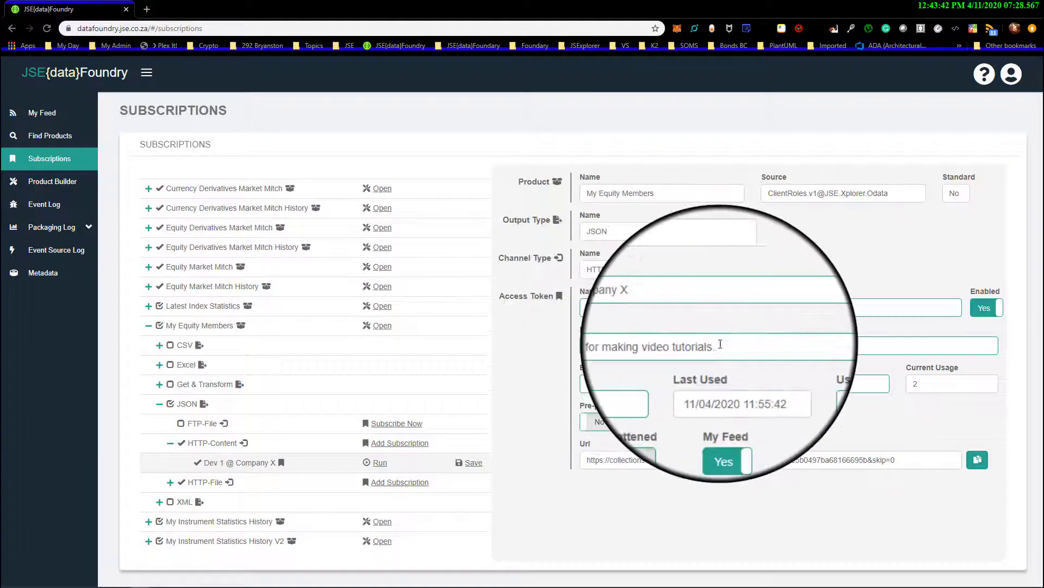
# Replace the access token's description with "Token for report development"
pyautogui.moveTo(720, 344); pyautogui.dragTo(581, 342)
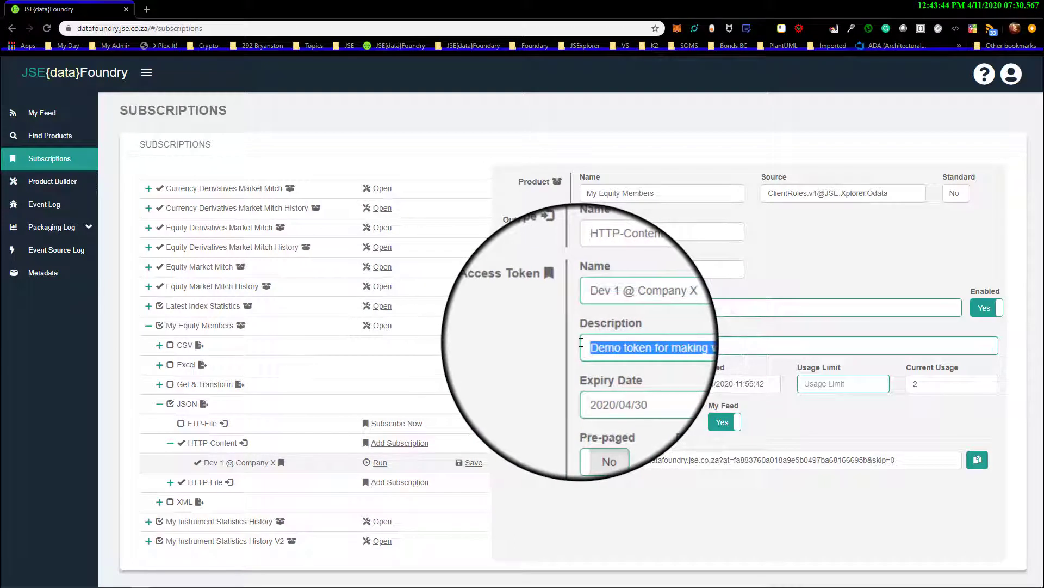
pyautogui.write('To')
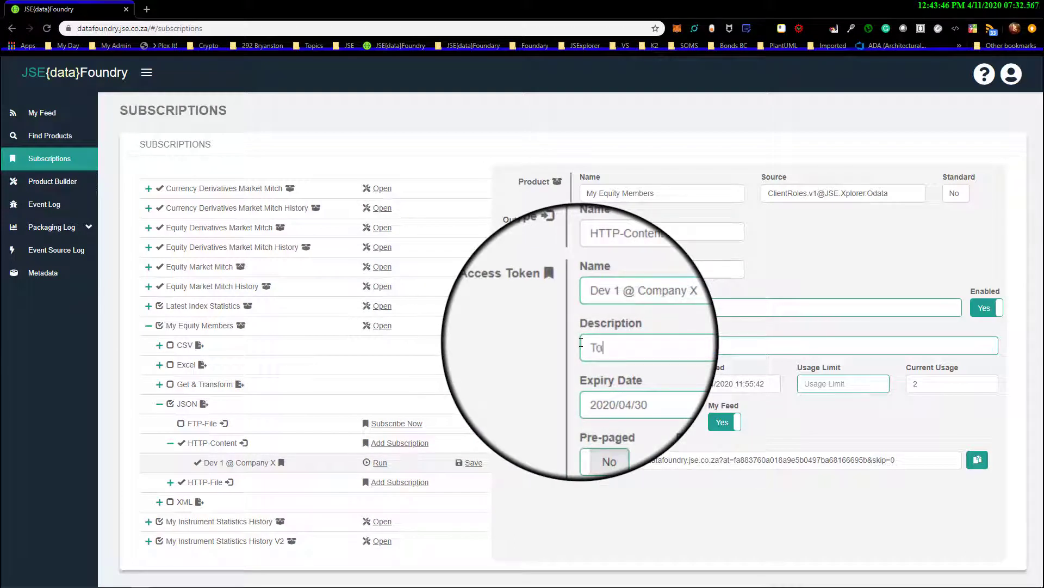
pyautogui.write('eken for repor')
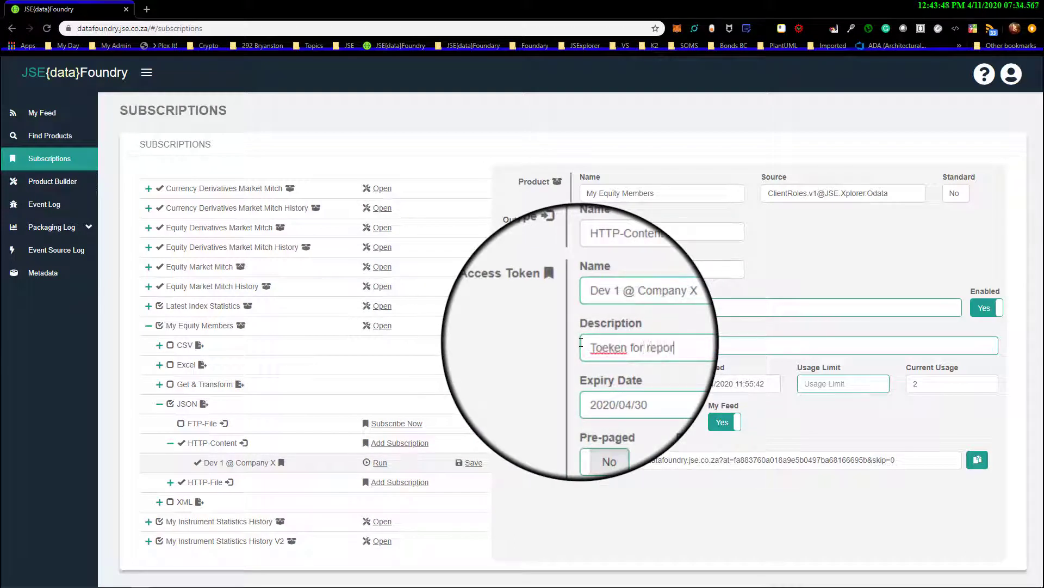
pyautogui.write('t develo')
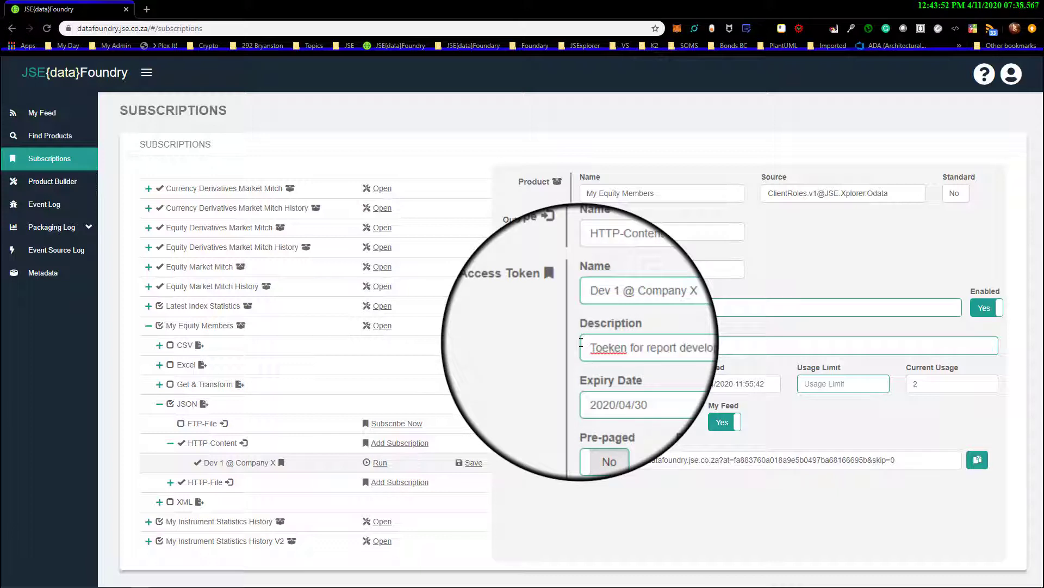
pyautogui.write('pment')
pyautogui.click(601, 348)
pyautogui.press('BackSpace')
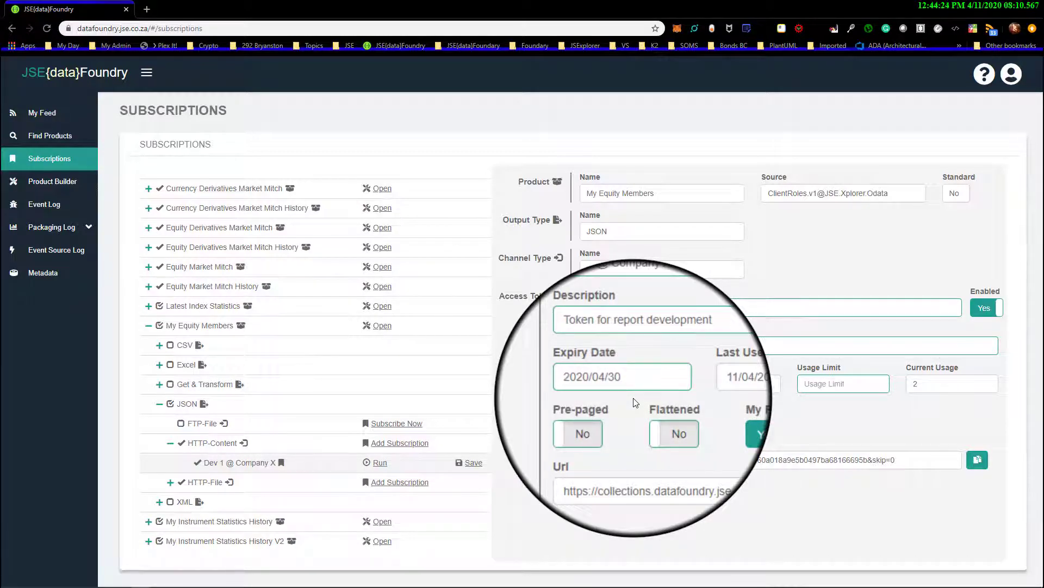
# Check the access token's last-used time and set its usage limit to 50 calls per day
pyautogui.tripleClick(708, 384)
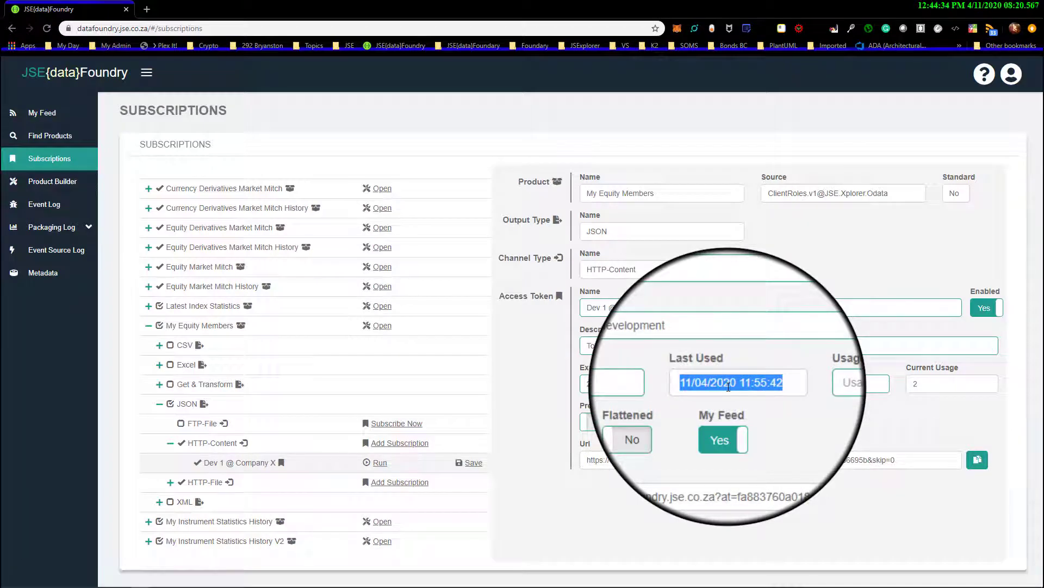
pyautogui.moveTo(902, 586)
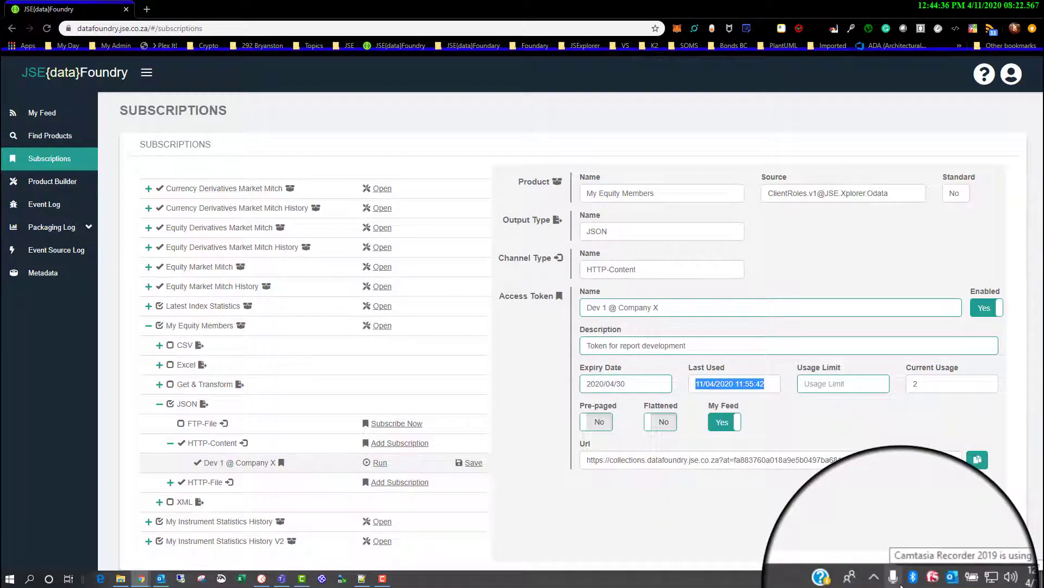
pyautogui.click(767, 384)
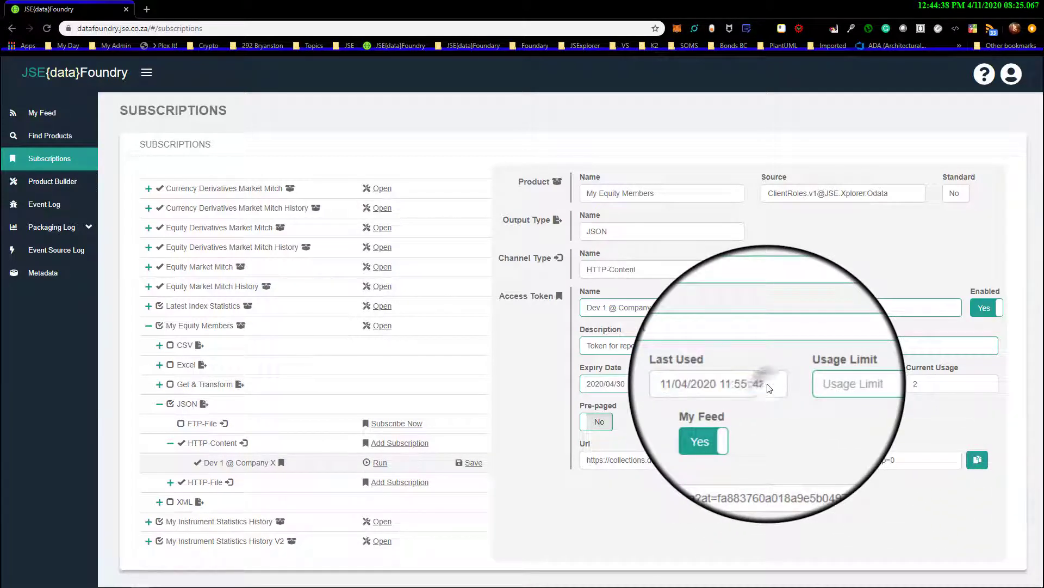
pyautogui.click(838, 384)
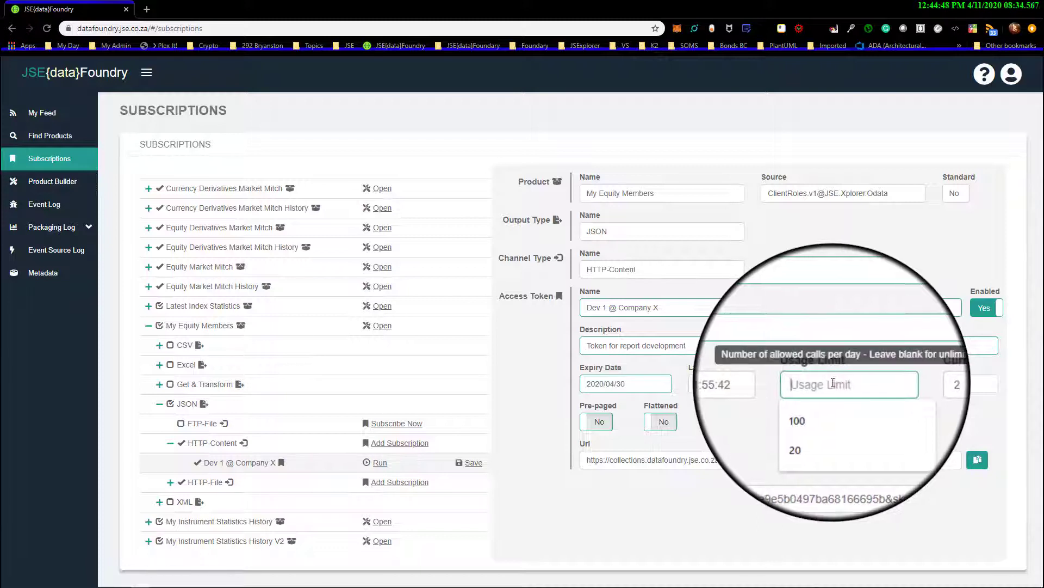
pyautogui.write('5')
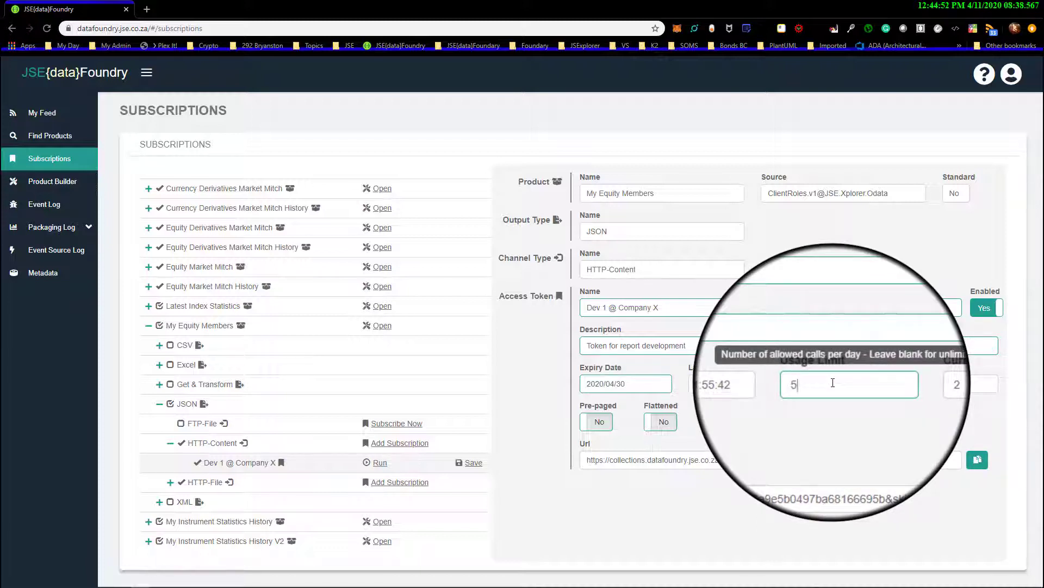
pyautogui.write('0')
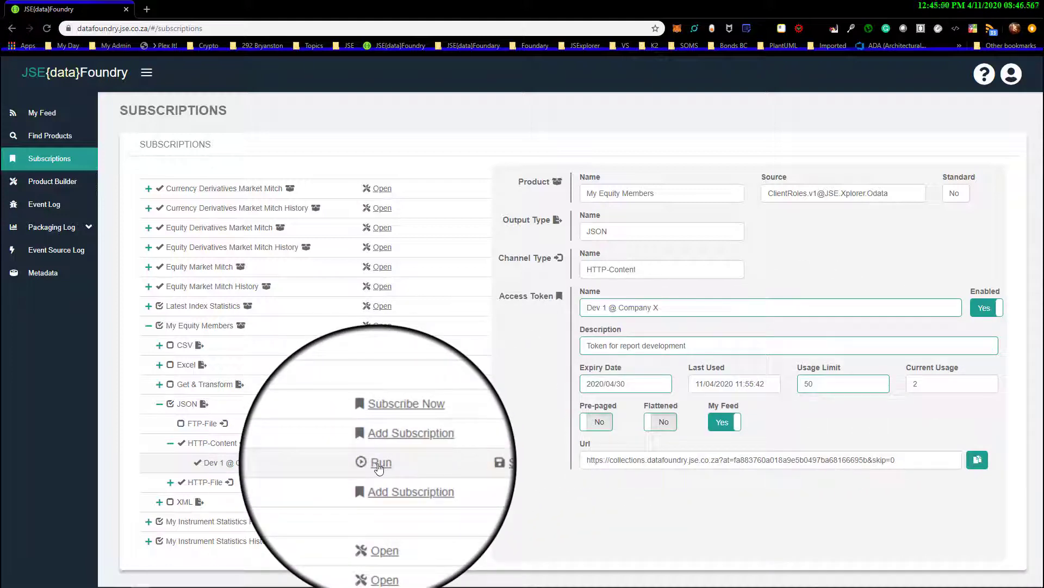
# Compare the token's current usage with its usage limit and save the edited access token
pyautogui.moveTo(836, 402)
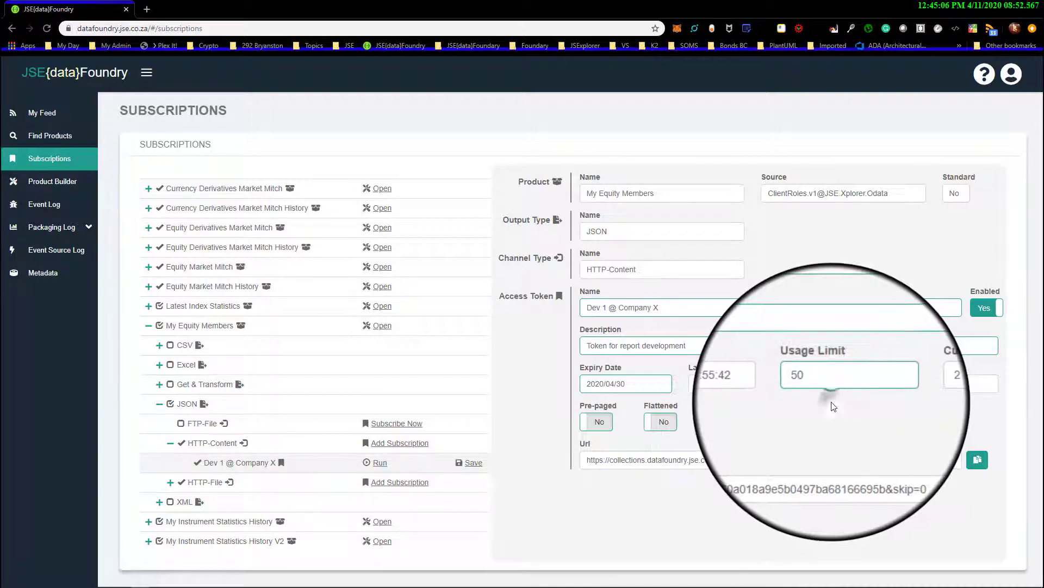
pyautogui.click(831, 403)
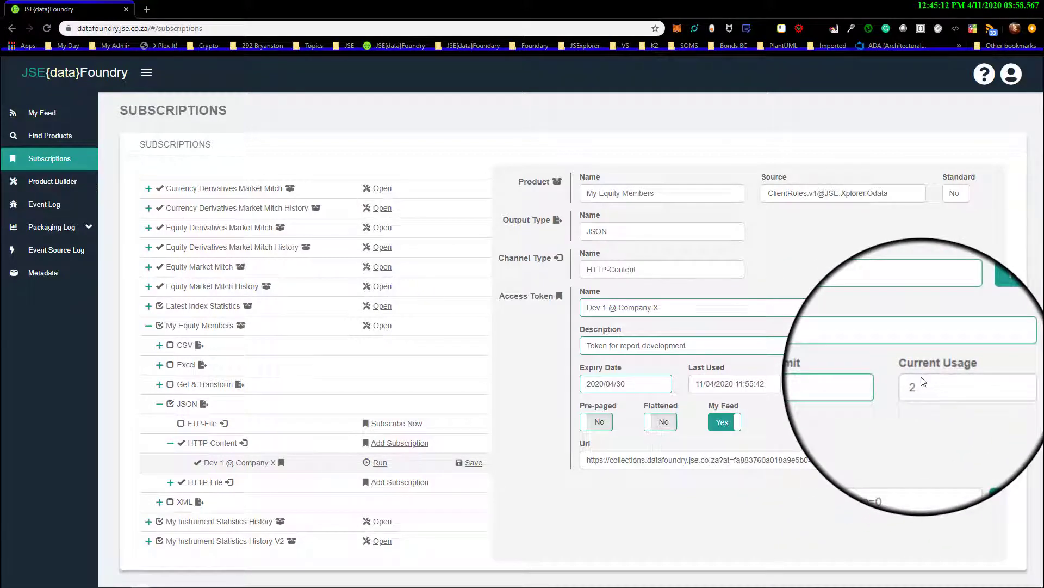
pyautogui.doubleClick(915, 385)
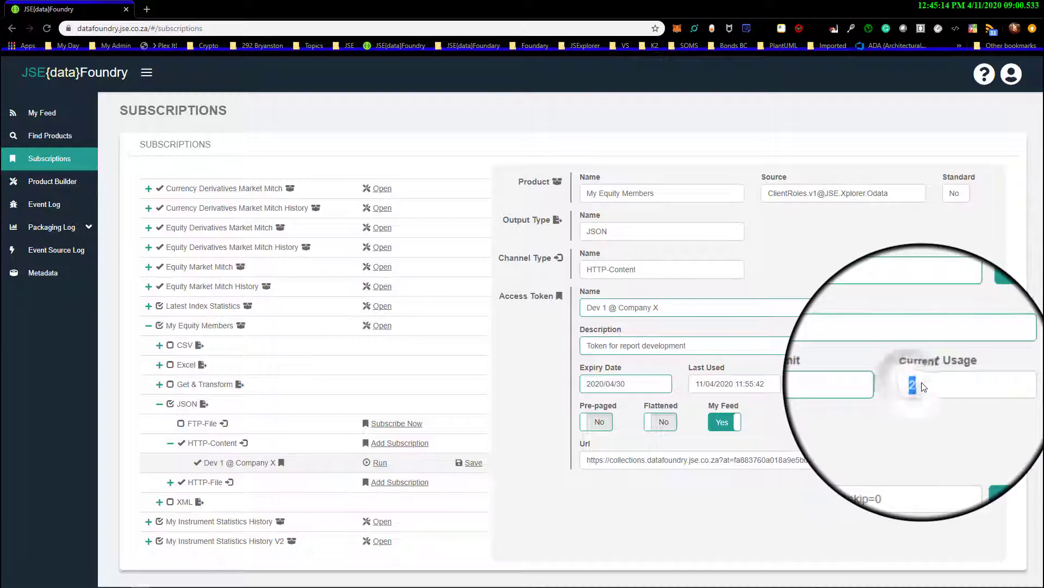
pyautogui.moveTo(825, 384); pyautogui.dragTo(803, 384)
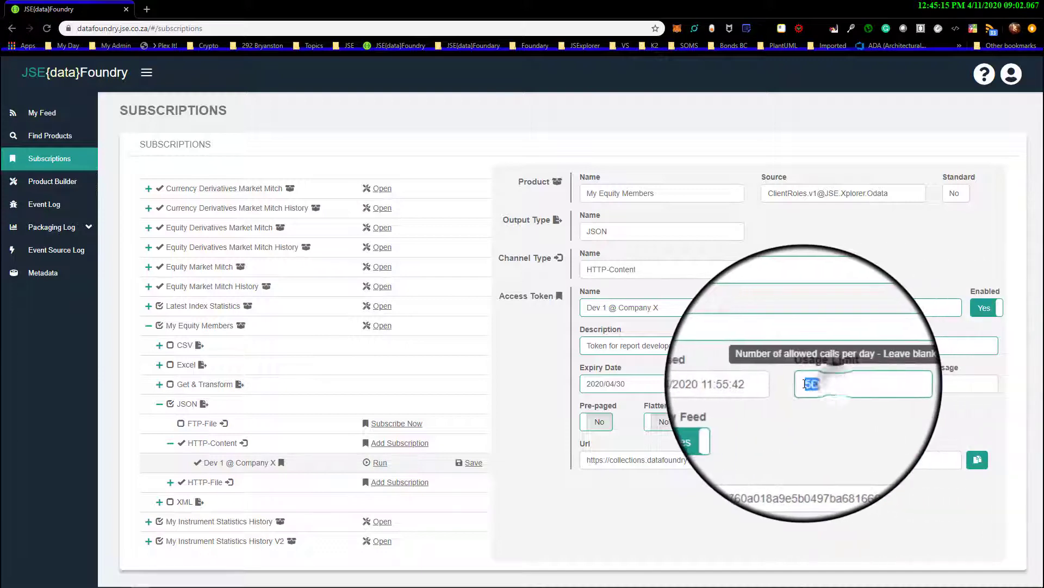
pyautogui.click(841, 411)
pyautogui.click(473, 462)
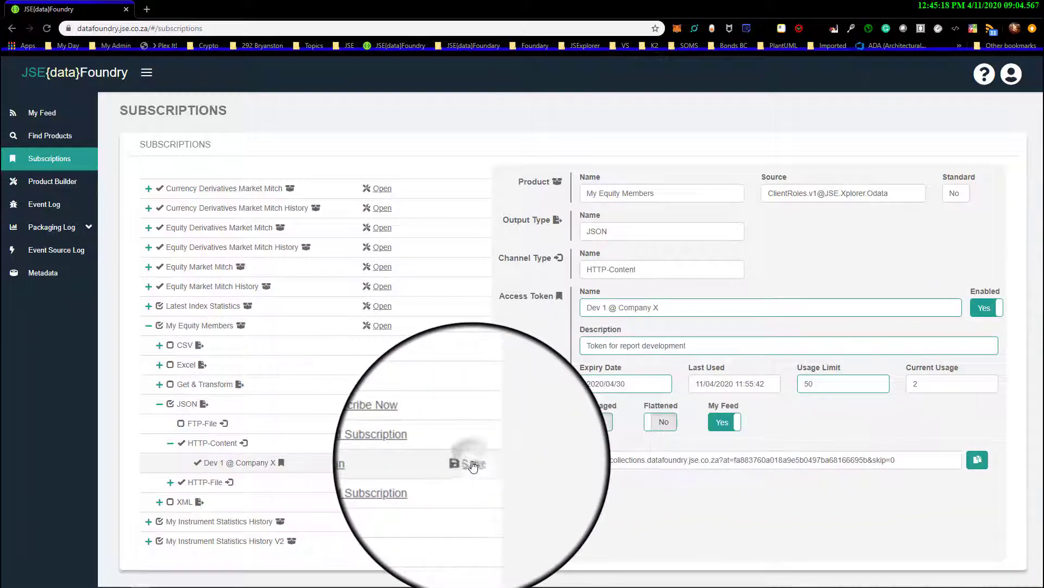
# Disable the Dev 1 @ Company X access token and save it, and enable it again with another save
pyautogui.moveTo(620, 377)
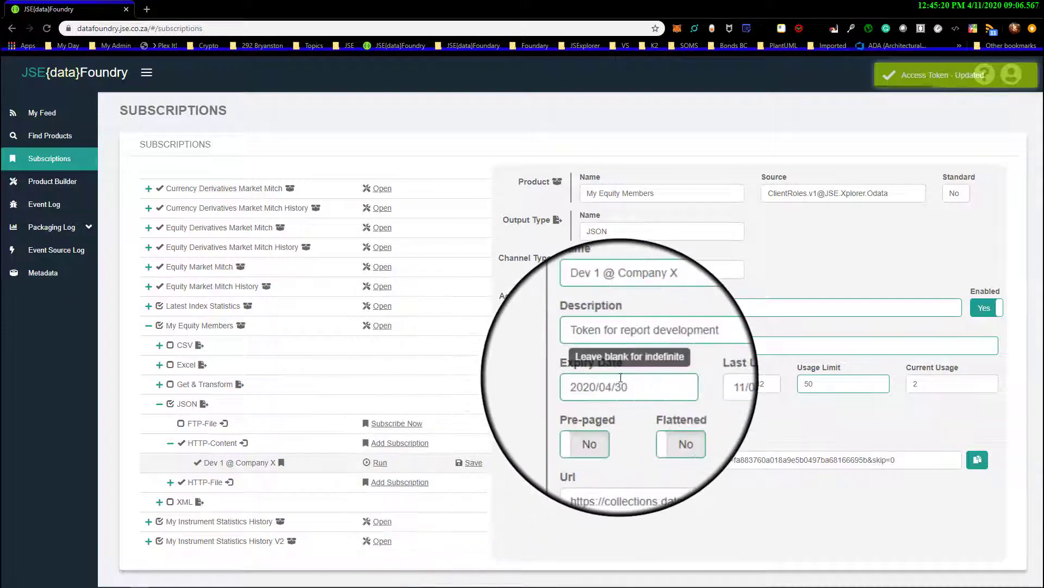
pyautogui.moveTo(841, 378)
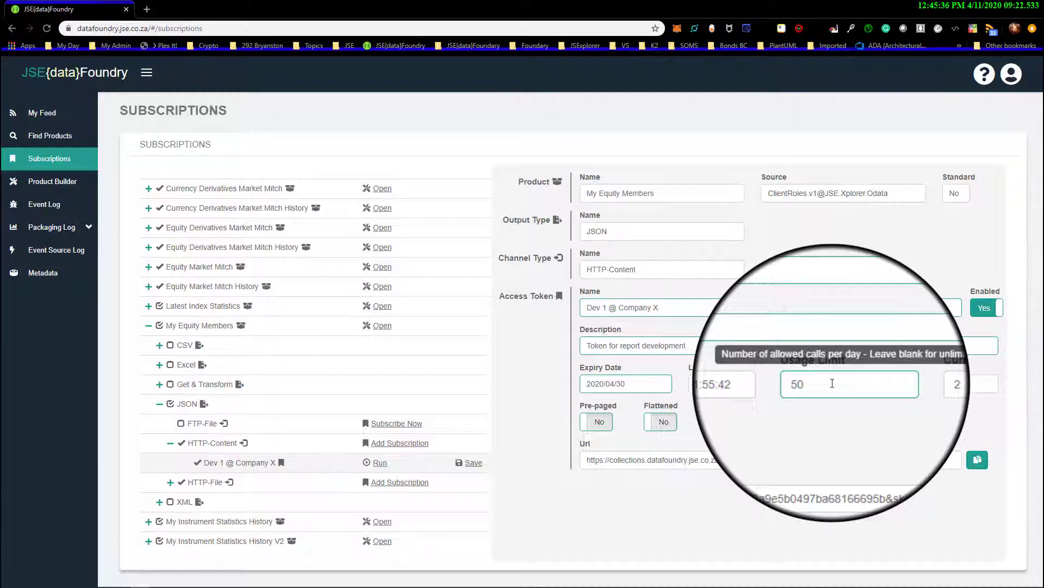
pyautogui.click(983, 311)
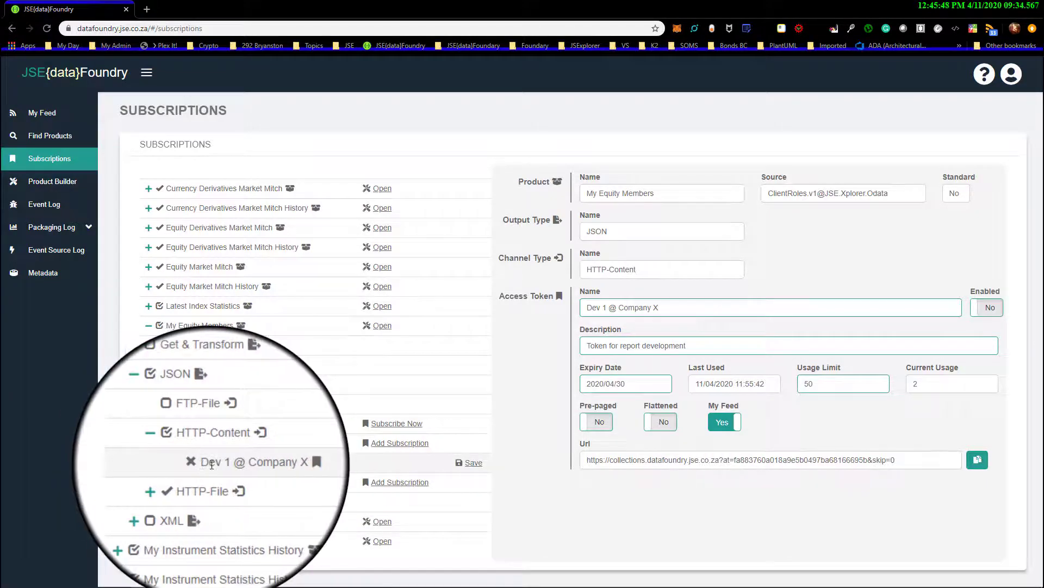
pyautogui.click(474, 464)
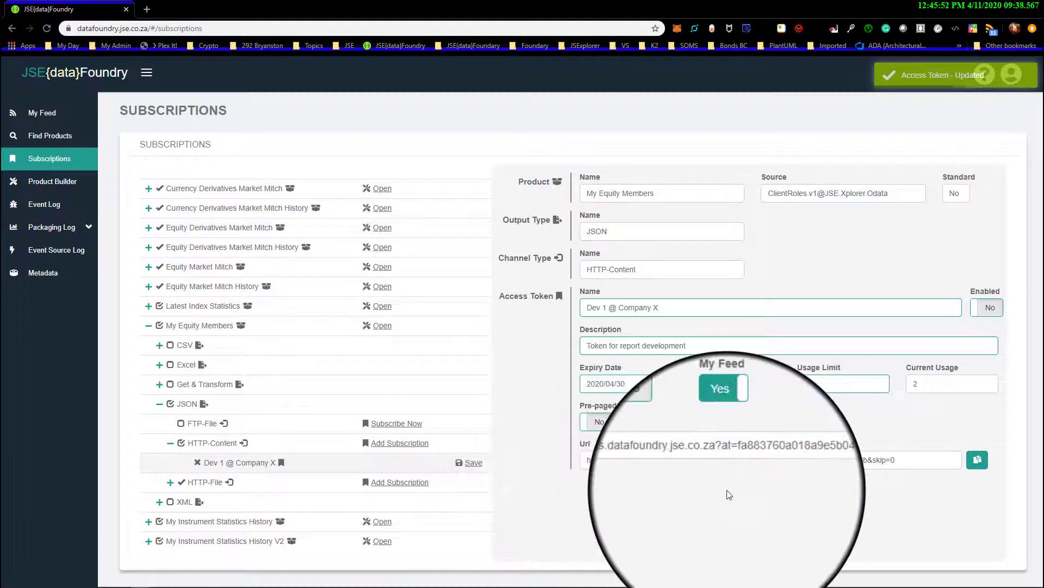
pyautogui.click(991, 310)
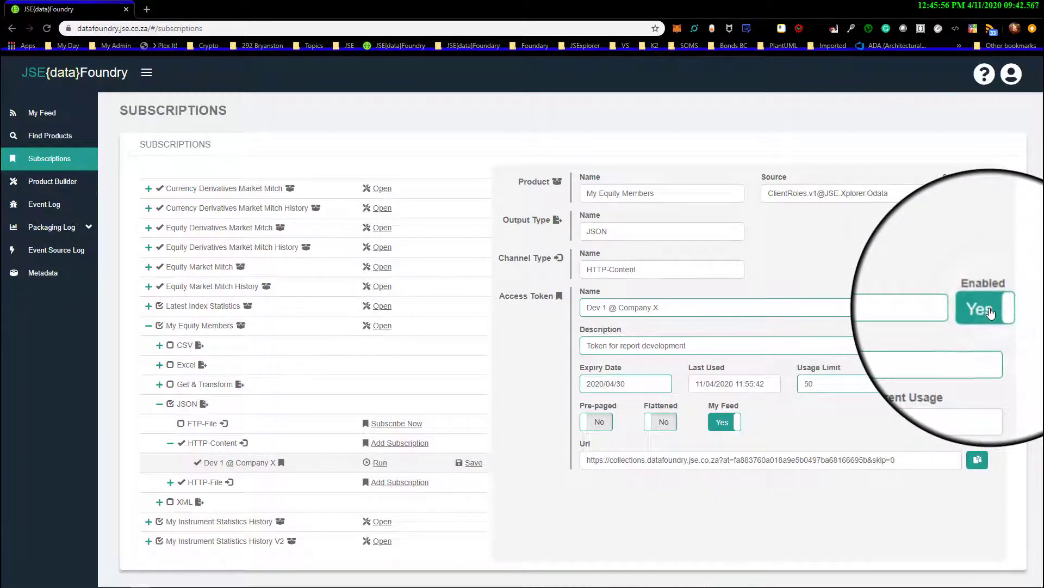
pyautogui.click(472, 463)
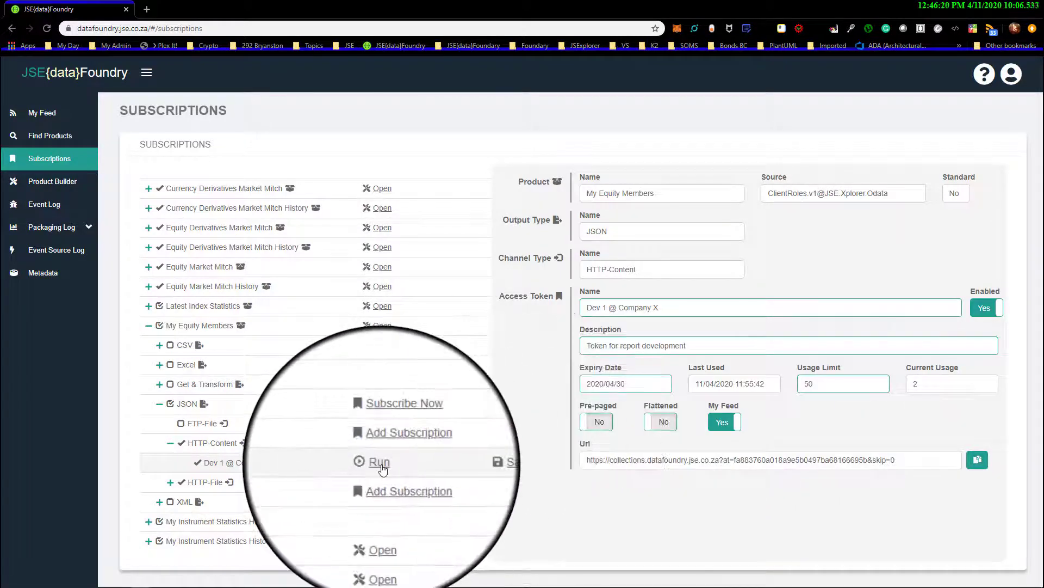
# Run the Dev 1 @ Company X access token and examine the host, at parameter and skip parameter of the resulting JSON URL
pyautogui.click(382, 466)
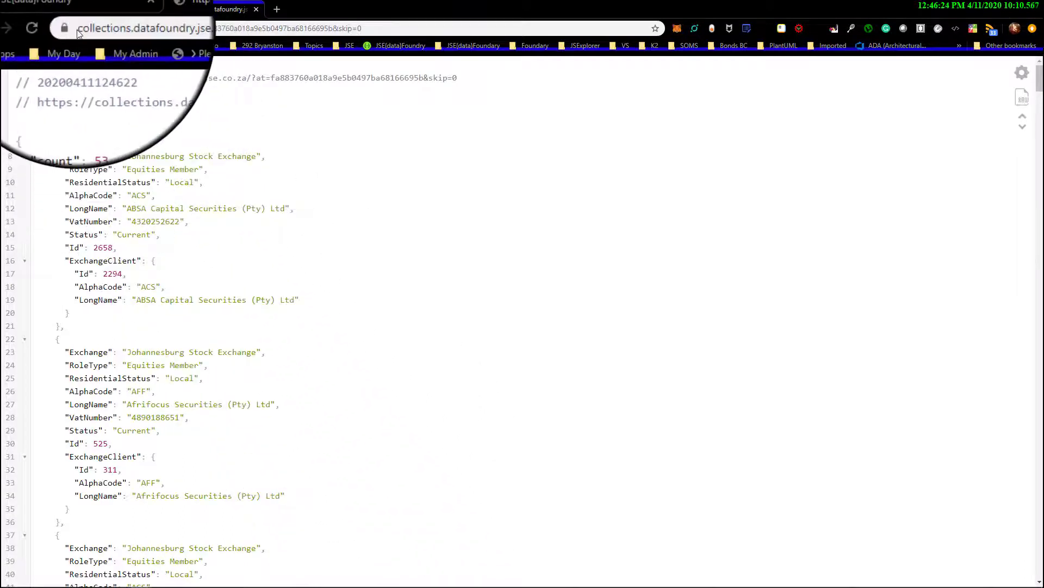
pyautogui.moveTo(78, 30); pyautogui.dragTo(117, 33)
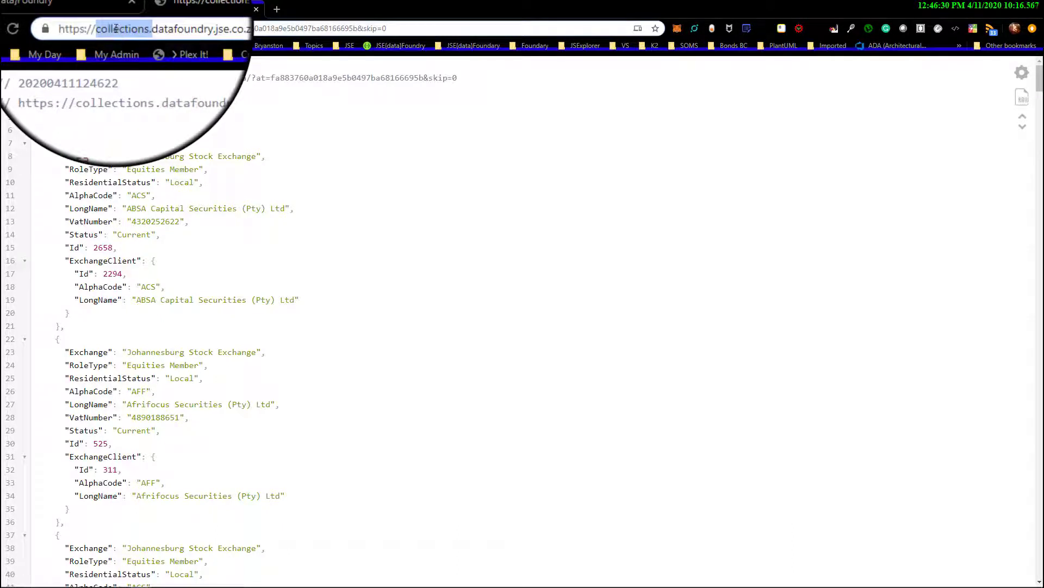
pyautogui.doubleClick(165, 28)
pyautogui.click(183, 28)
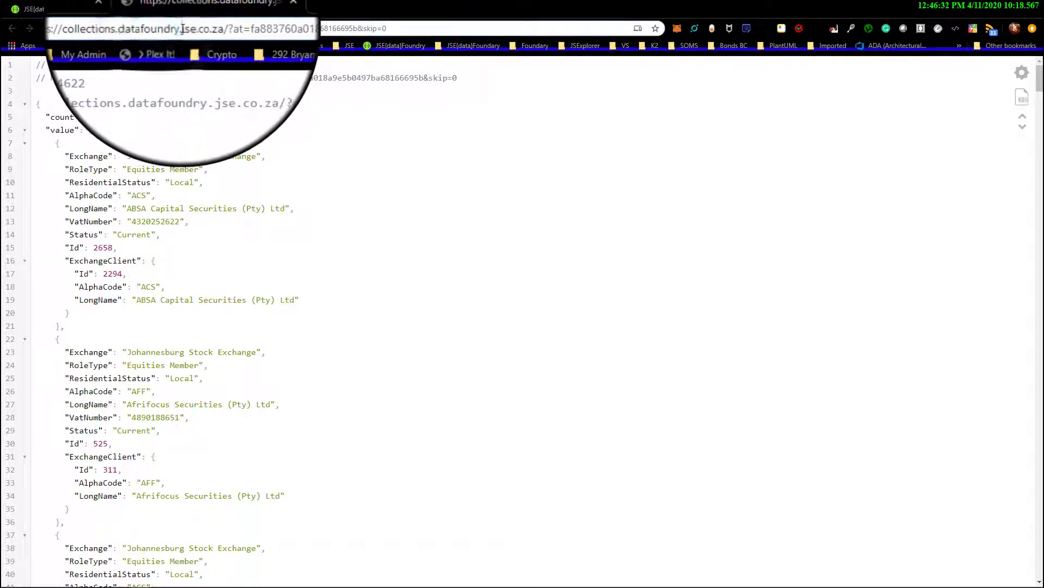
pyautogui.doubleClick(183, 29)
pyautogui.doubleClick(194, 28)
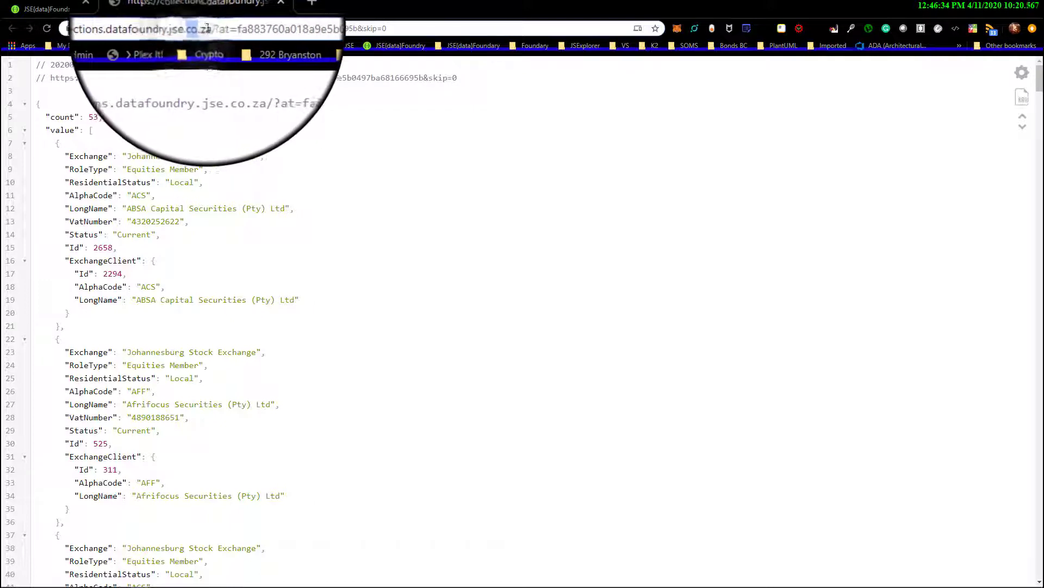
pyautogui.doubleClick(208, 29)
pyautogui.doubleClick(211, 28)
pyautogui.doubleClick(219, 28)
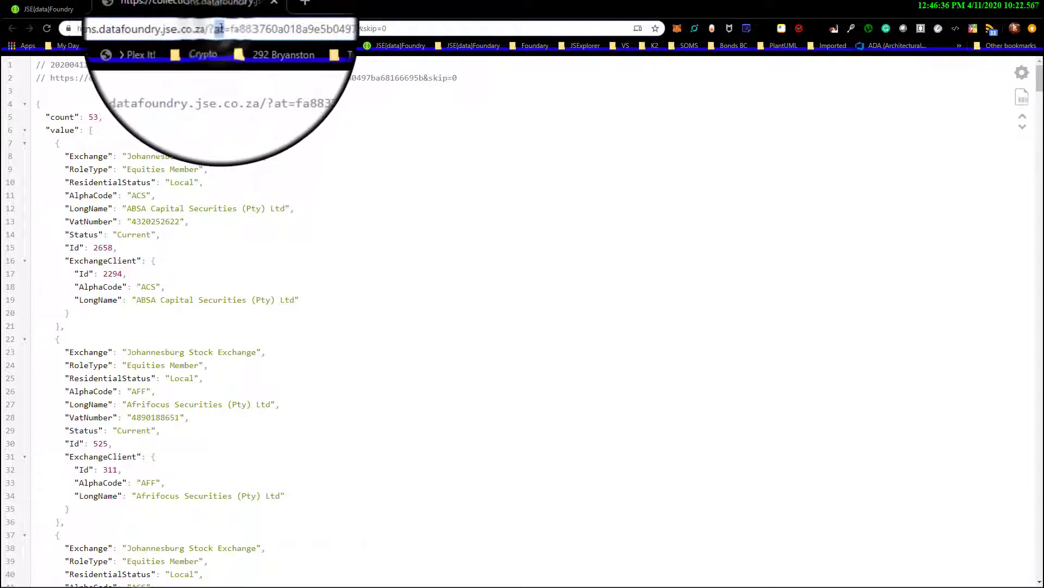
pyautogui.doubleClick(250, 28)
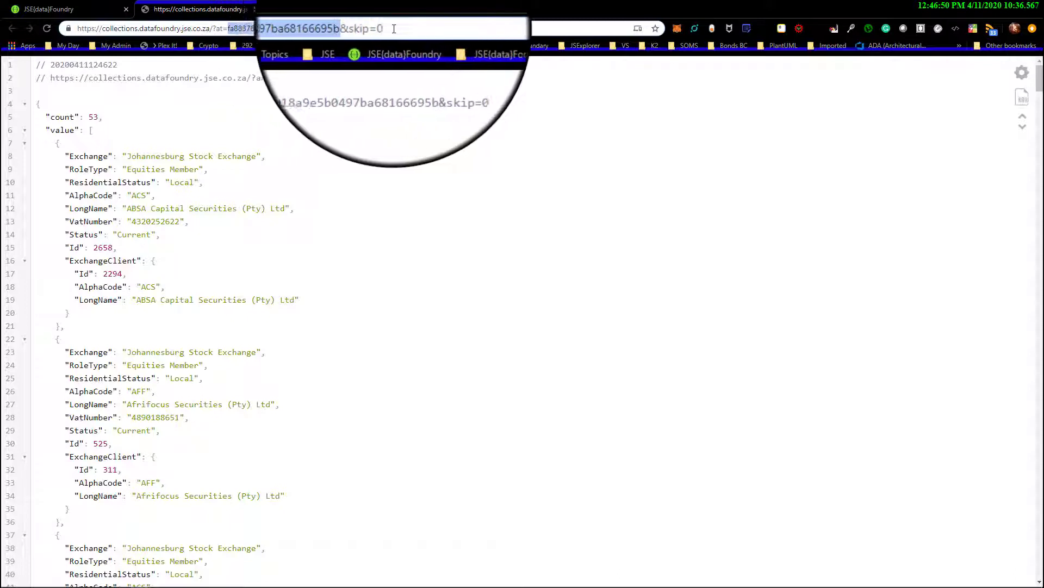
pyautogui.moveTo(394, 29); pyautogui.dragTo(362, 29)
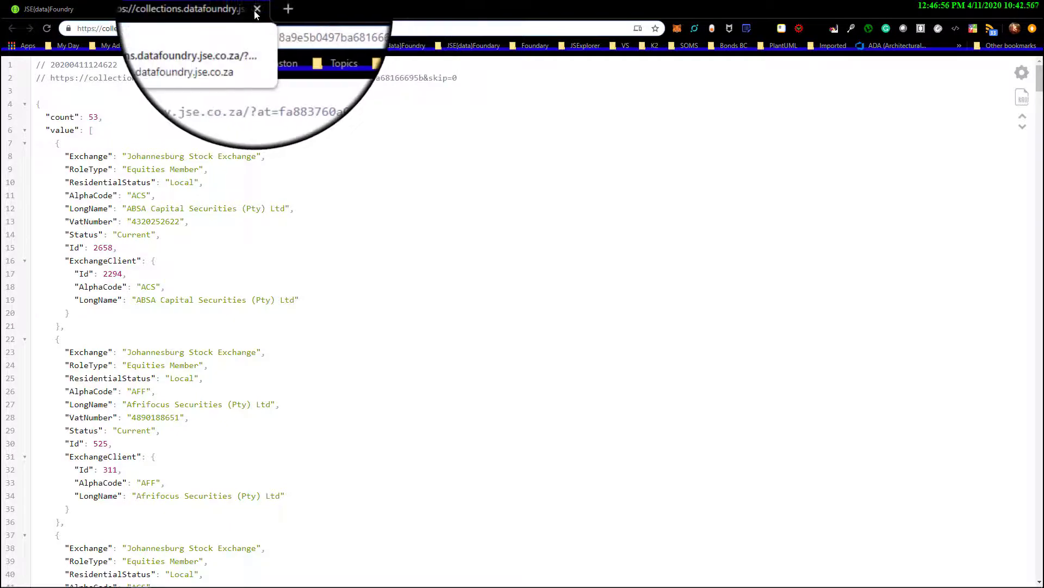
# Return to the subscriptions page and examine the access token's Url field, including the base address and token portion
pyautogui.click(85, 8)
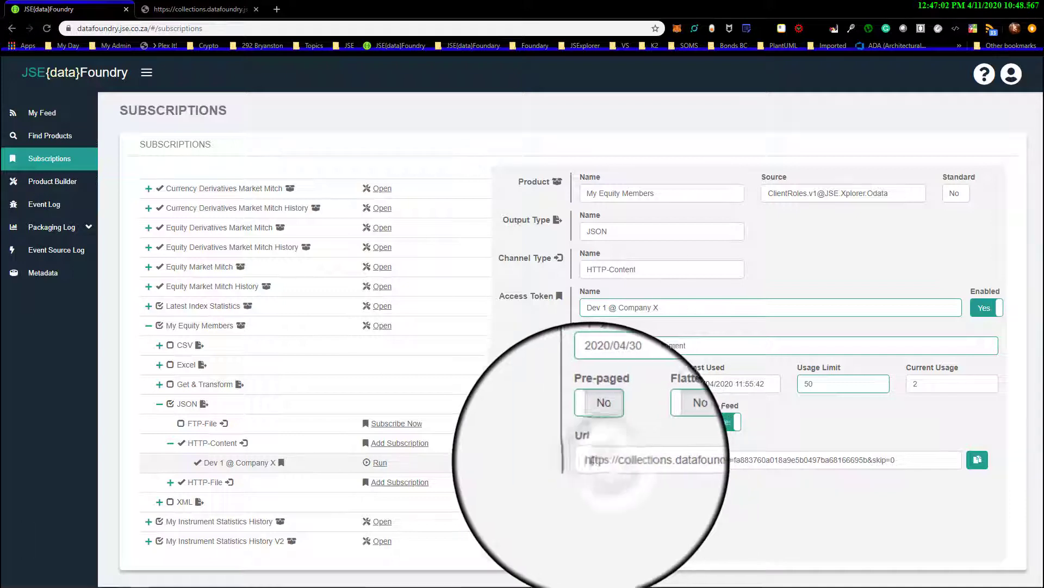
pyautogui.moveTo(585, 460); pyautogui.dragTo(875, 460)
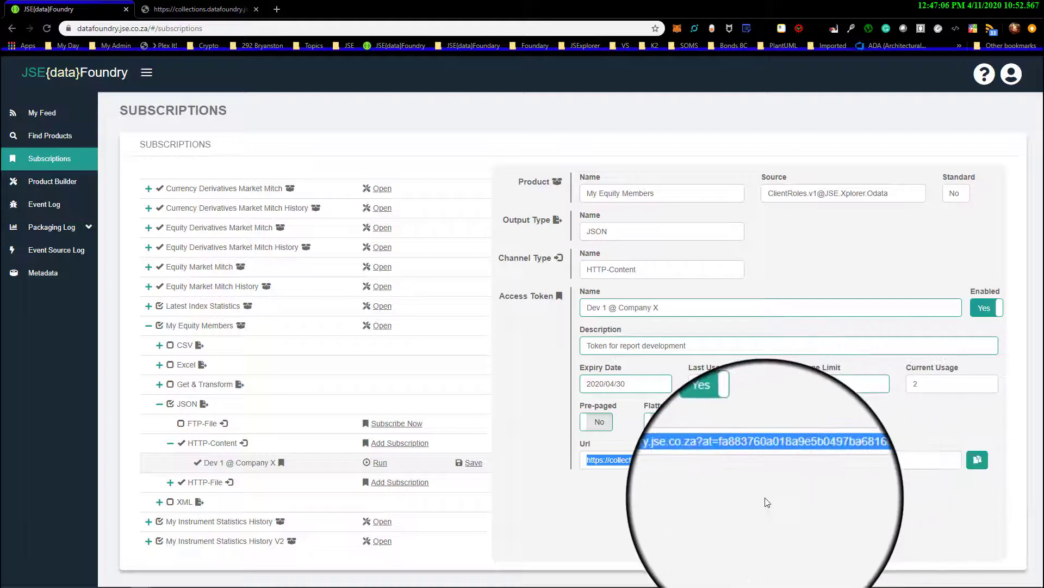
pyautogui.click(751, 501)
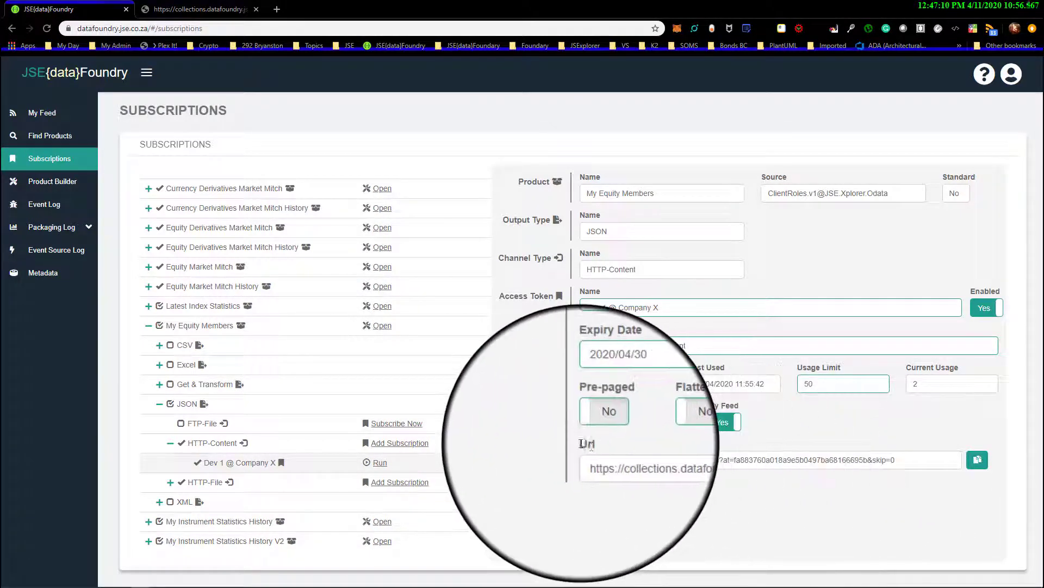
pyautogui.doubleClick(585, 445)
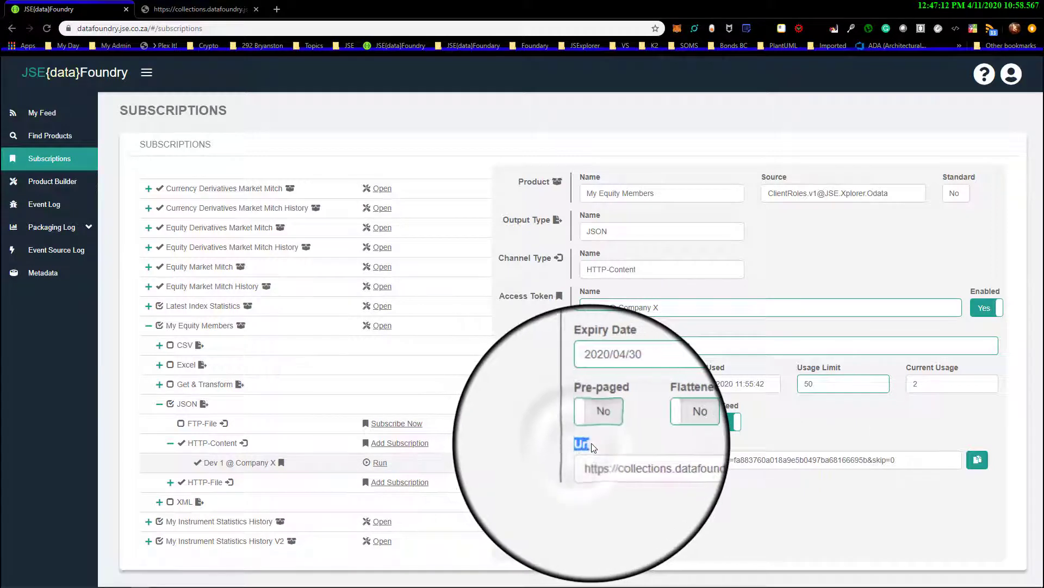
pyautogui.moveTo(585, 461); pyautogui.dragTo(900, 465)
pyautogui.click(884, 487)
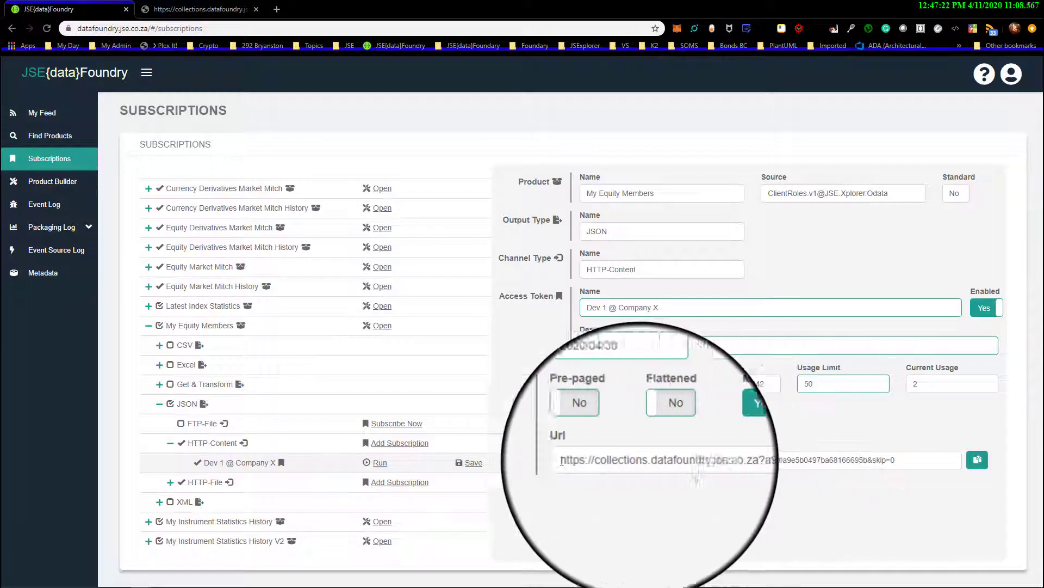
pyautogui.moveTo(587, 464); pyautogui.dragTo(735, 461)
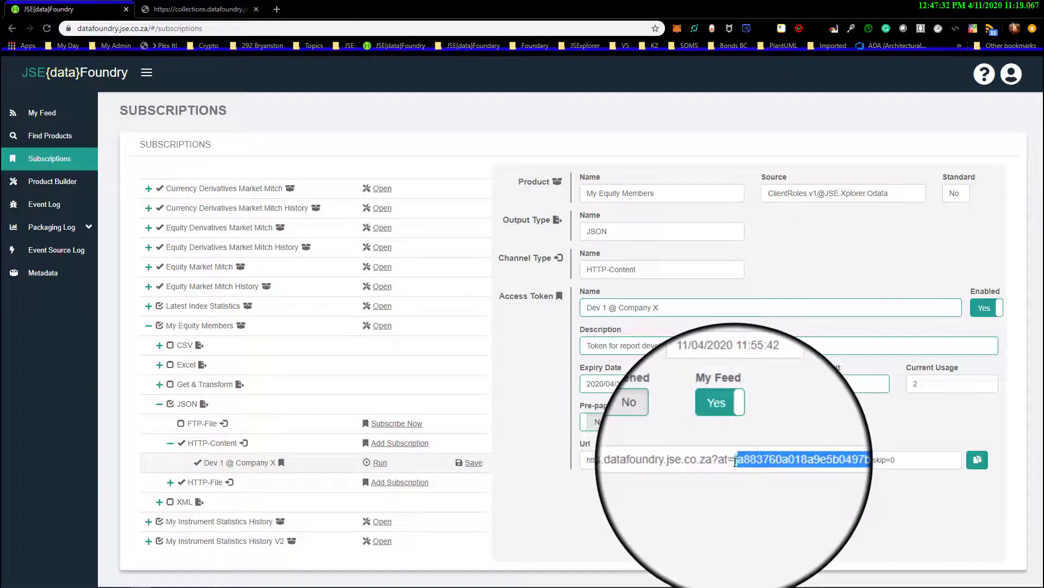
pyautogui.click(782, 492)
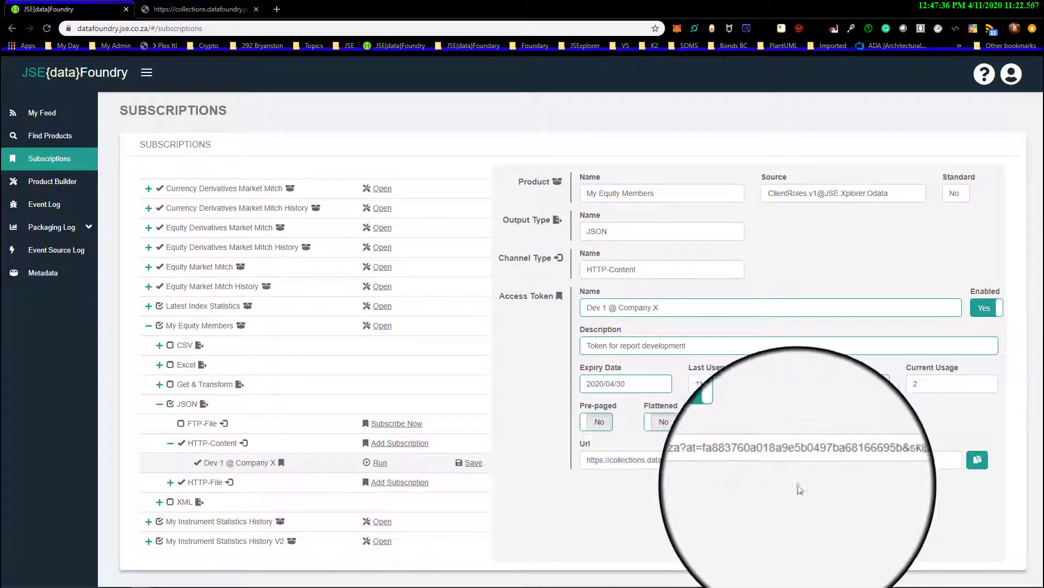
# Copy the URL containing the access token and load it in a new browser tab
pyautogui.click(978, 460)
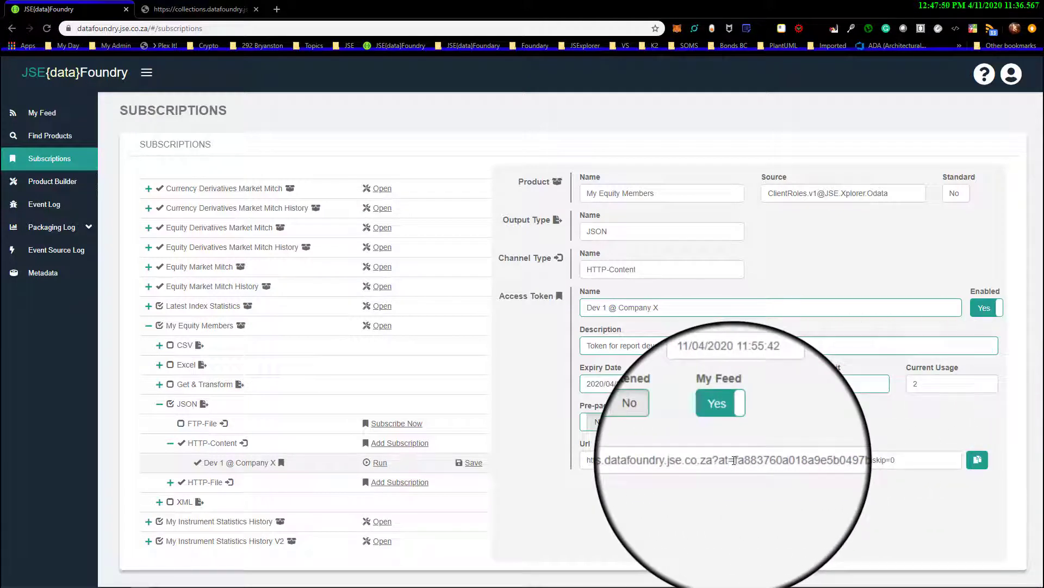
pyautogui.moveTo(735, 459); pyautogui.dragTo(871, 460)
pyautogui.click(977, 460)
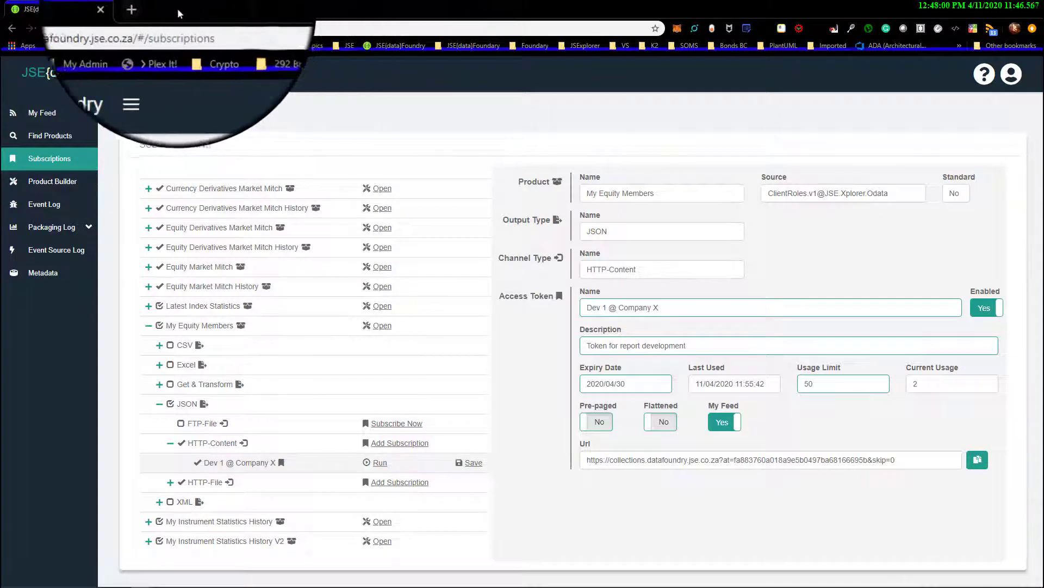
pyautogui.click(140, 9)
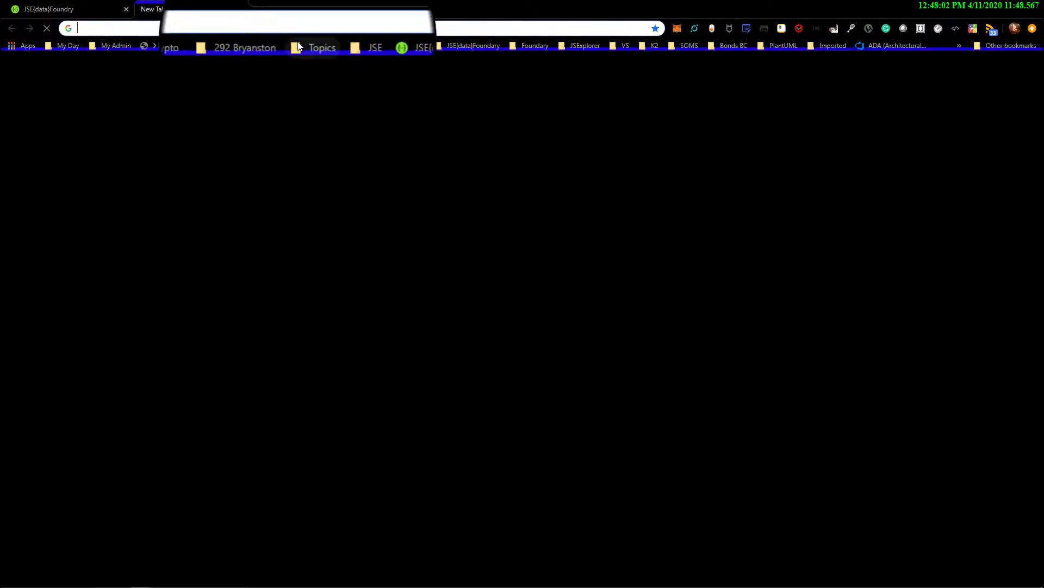
pyautogui.hotkey('ctrl', 'v')
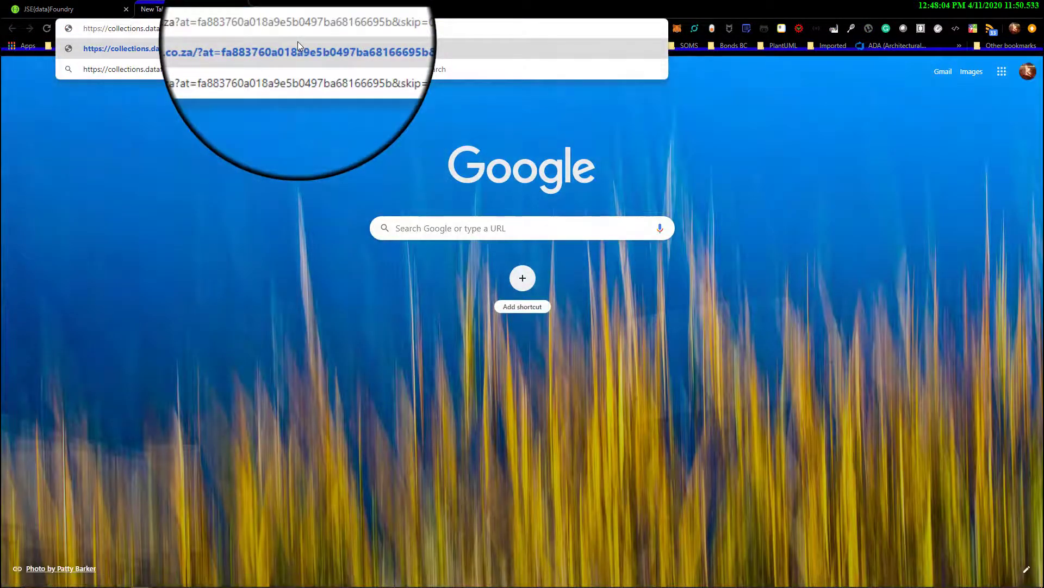
pyautogui.press('Return')
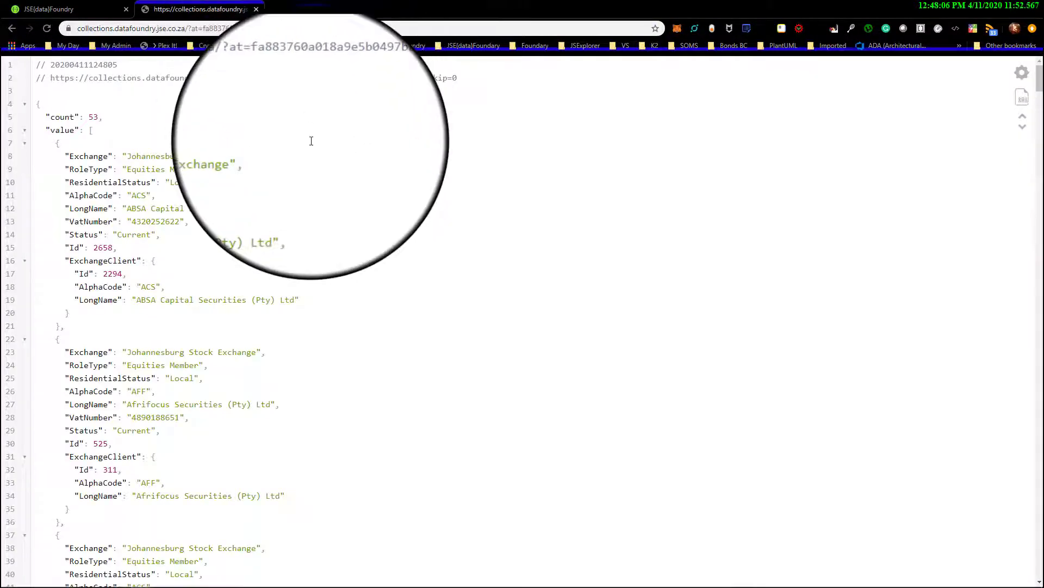
# Copy the access token's URL from the subscriptions page again and close the tab with the JSON results
pyautogui.click(87, 9)
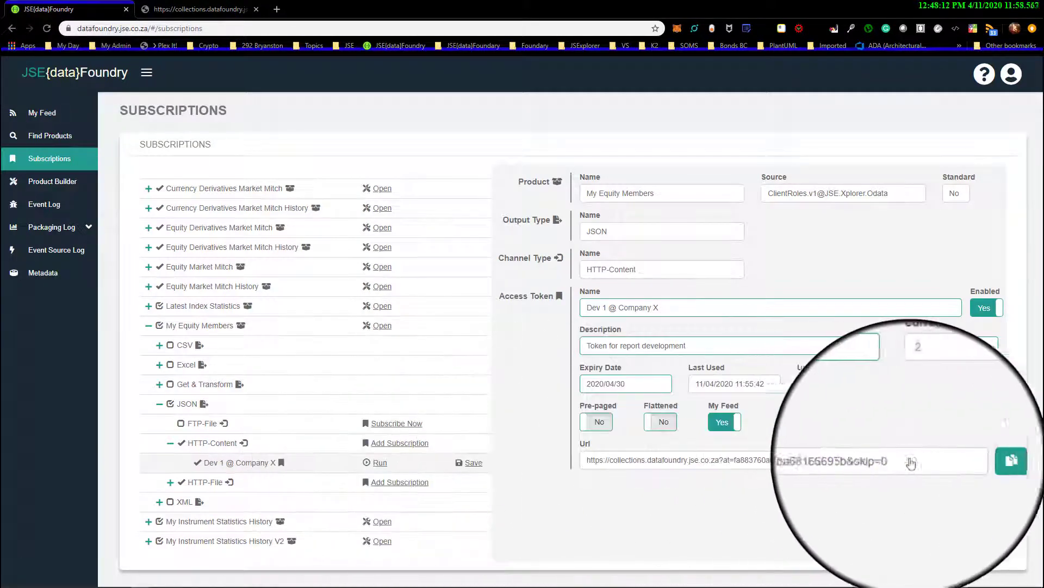
pyautogui.click(978, 460)
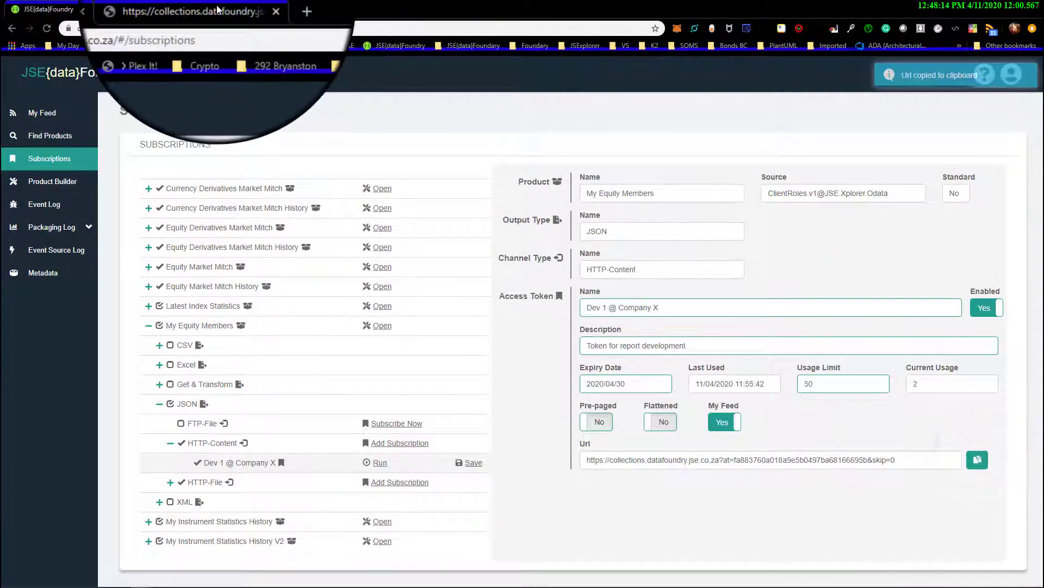
pyautogui.click(218, 9)
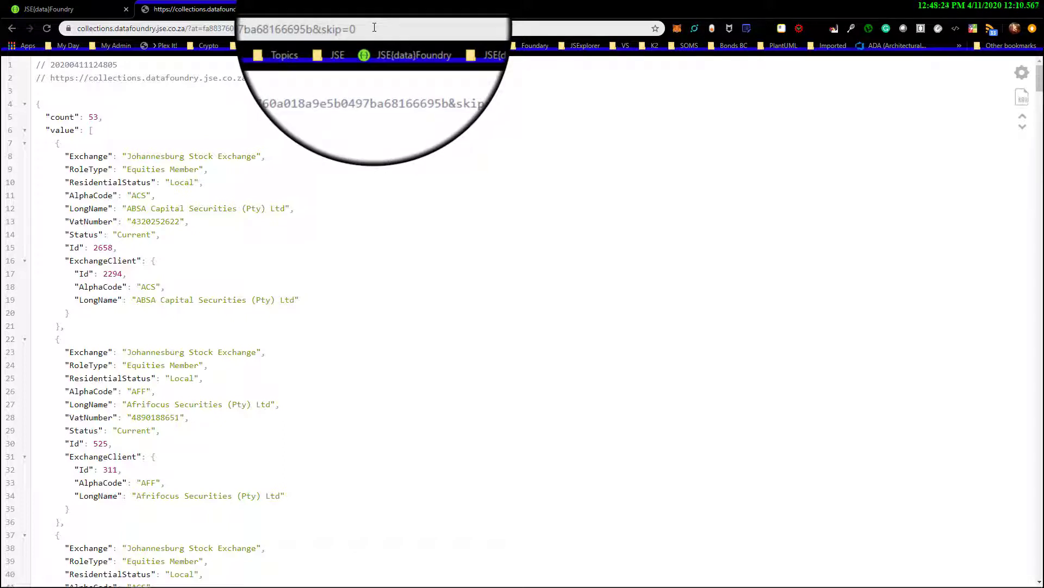
pyautogui.click(256, 8)
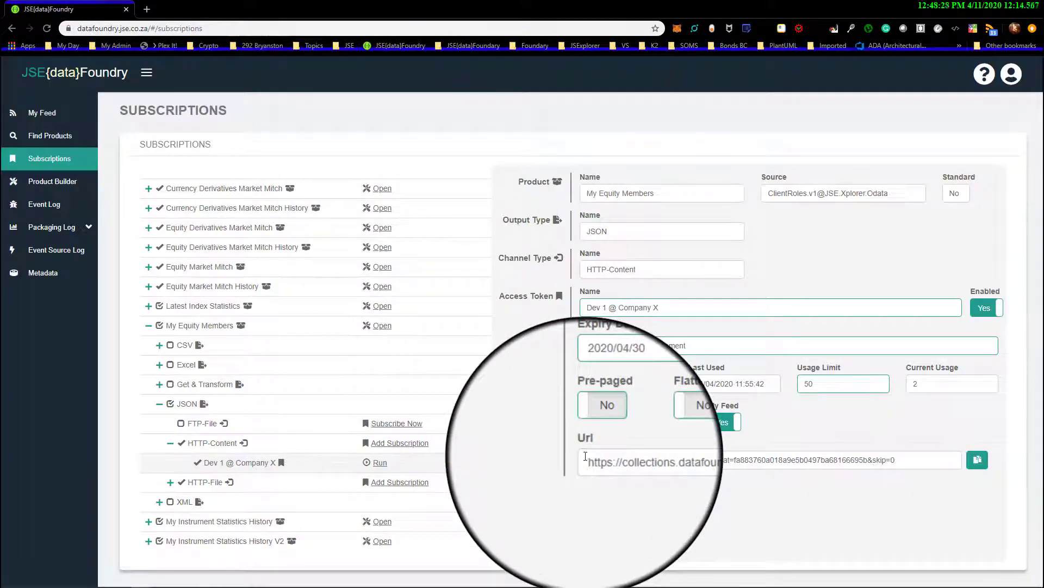
pyautogui.click(922, 463)
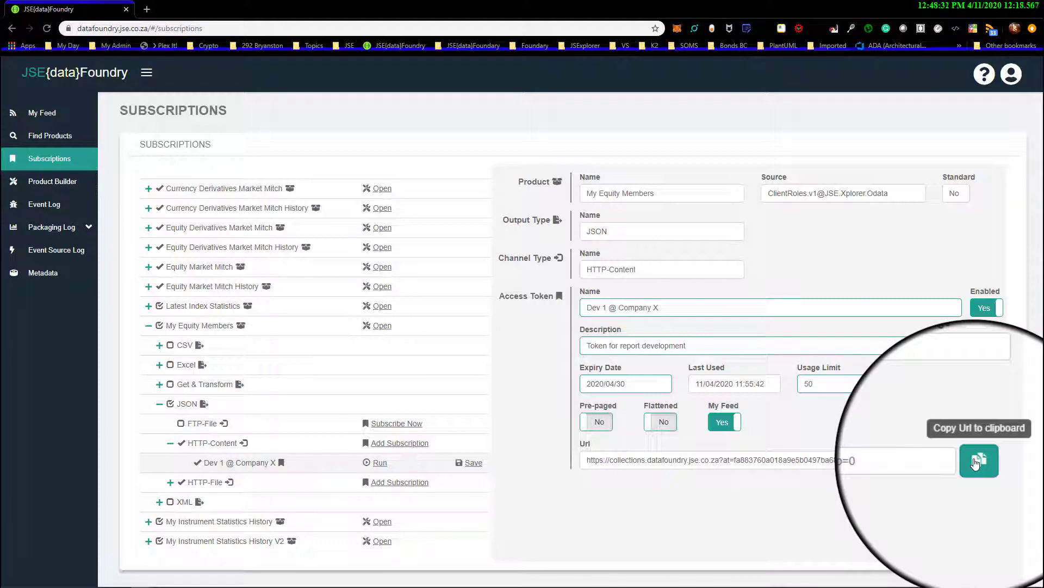
pyautogui.click(975, 463)
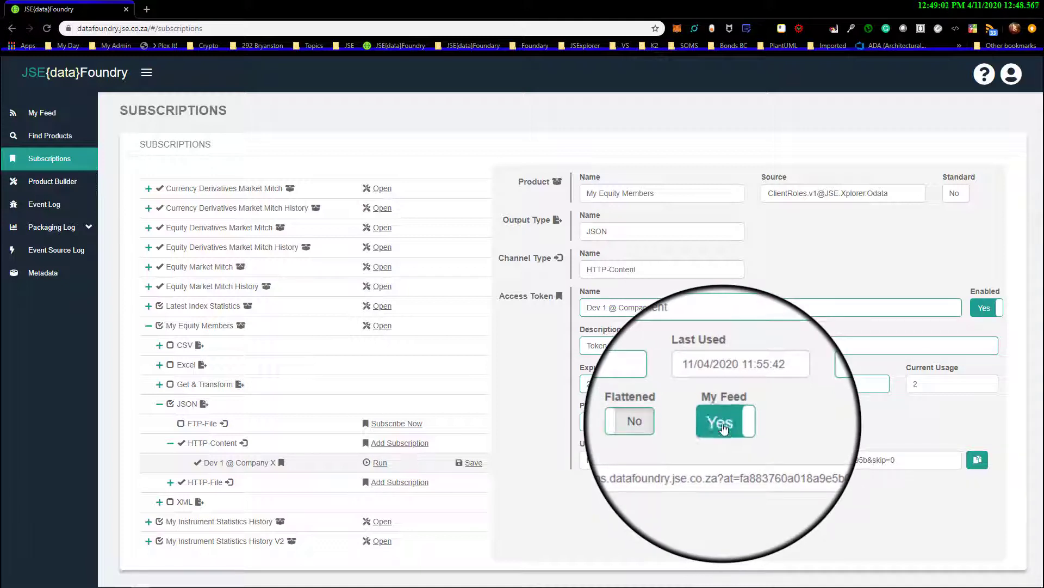
# Turn My Feed off for the Dev 1 @ Company X access token and save it, and switch My Feed back to Yes
pyautogui.click(722, 423)
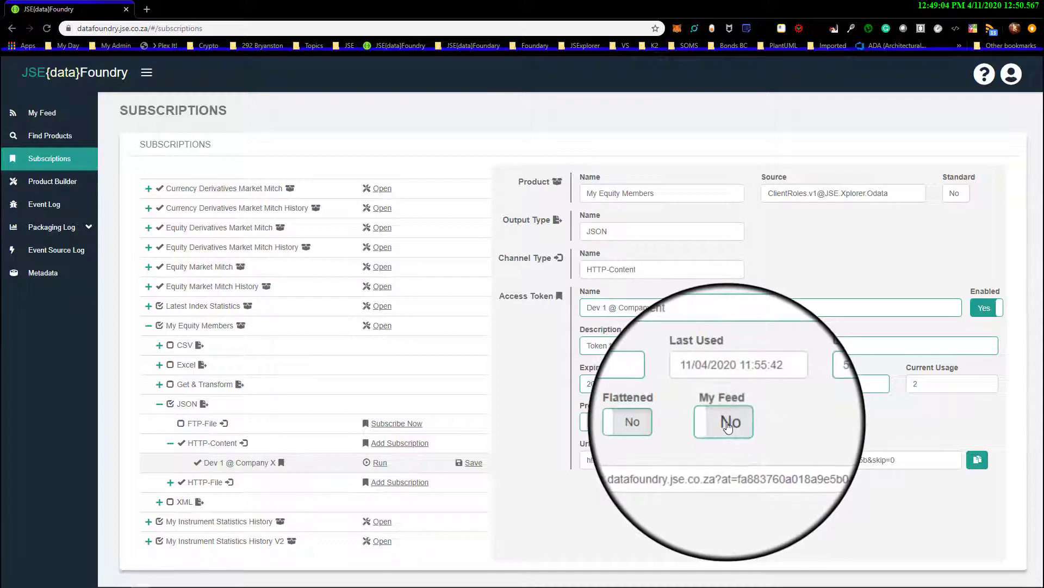
pyautogui.click(722, 423)
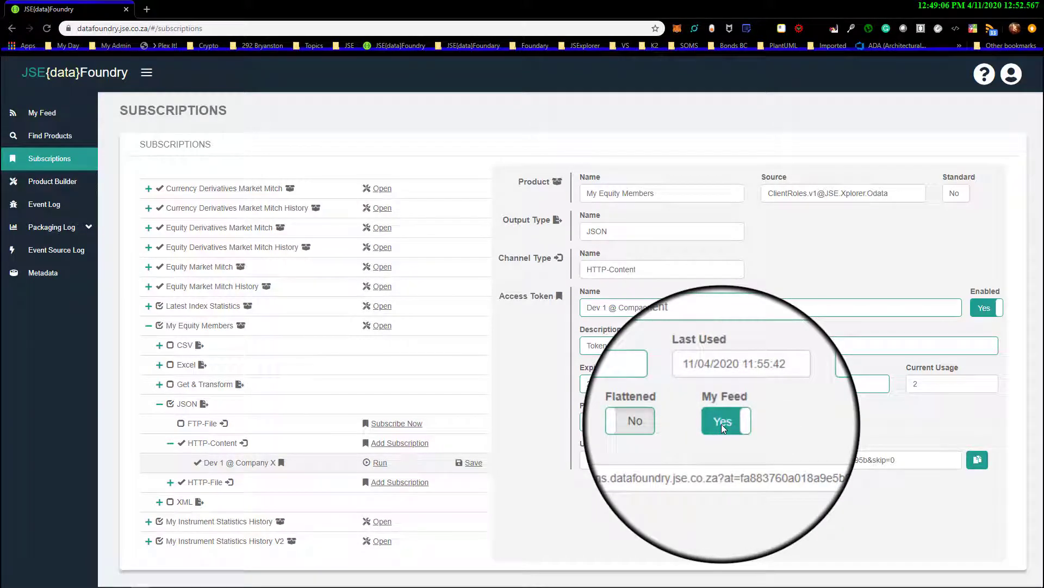
pyautogui.click(722, 423)
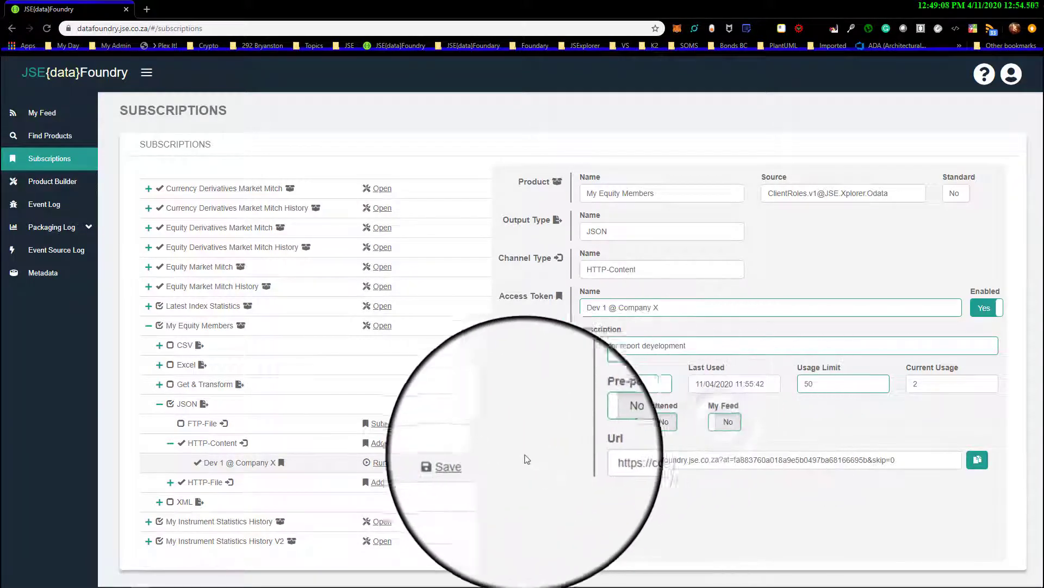
pyautogui.click(474, 463)
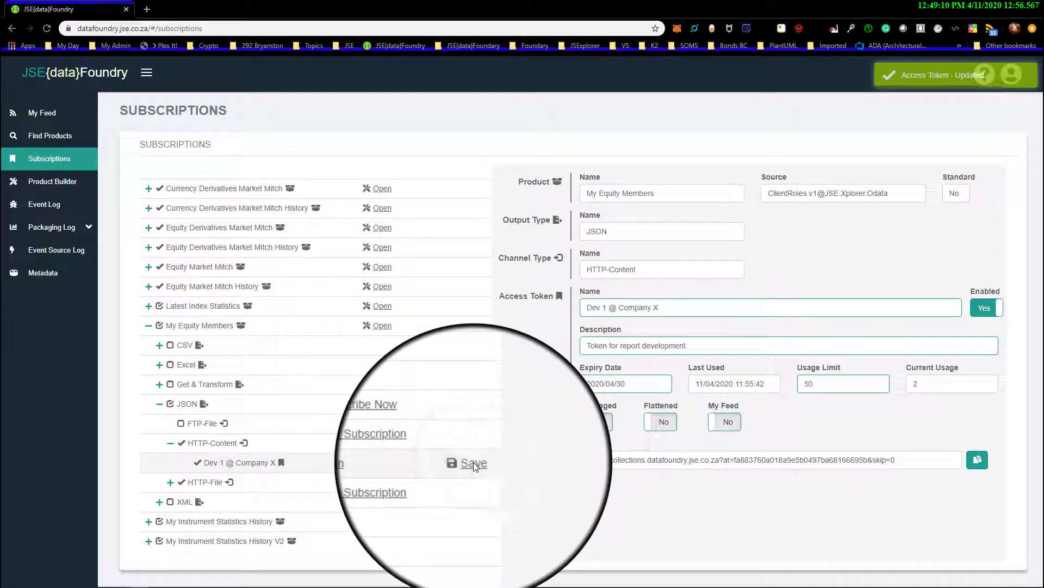
pyautogui.click(731, 427)
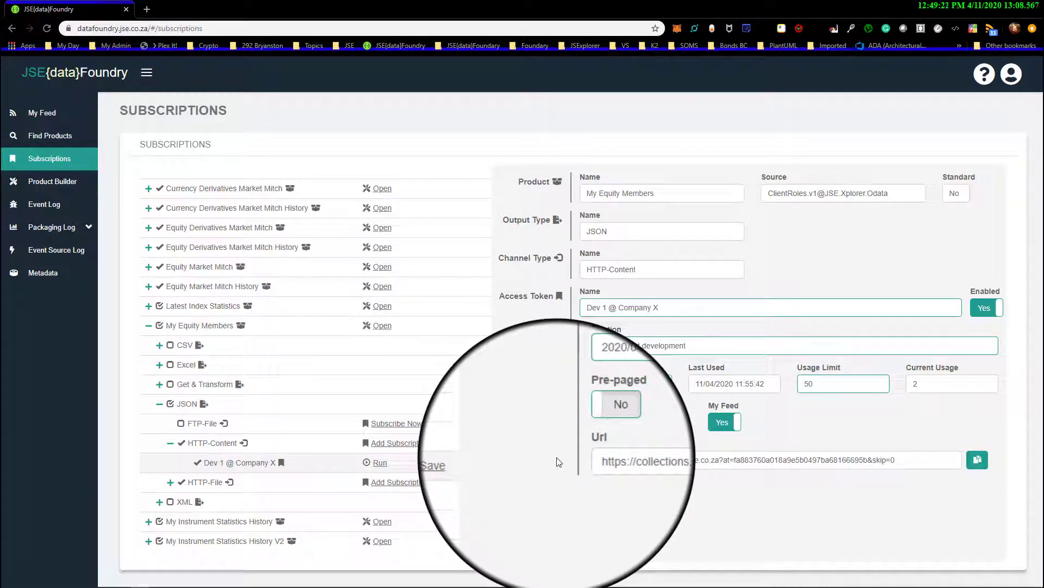
# Run the access token and examine the first JSON record's fields, collapsing and expanding its nested ExchangeClient object
pyautogui.click(379, 463)
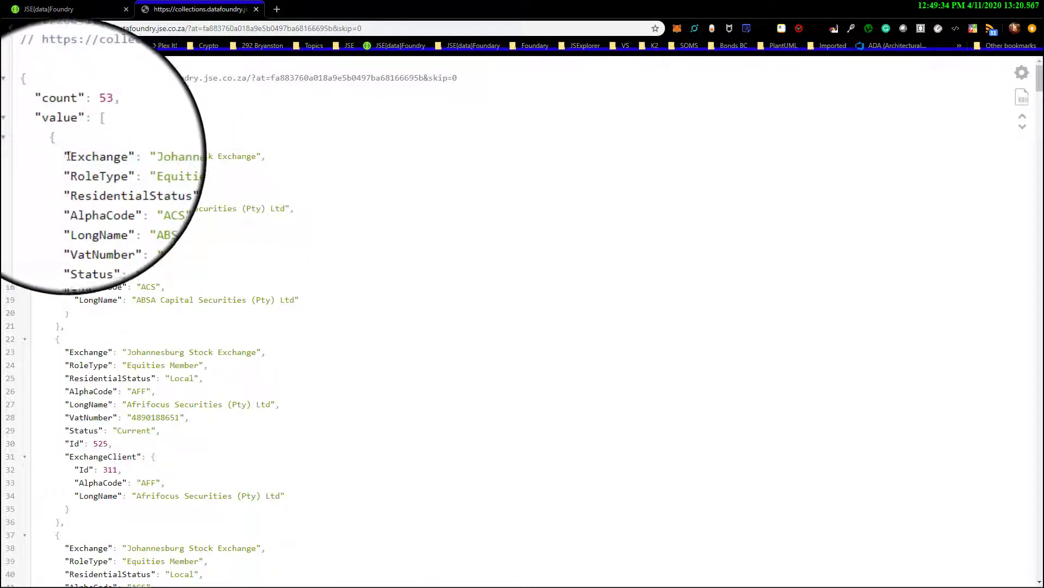
pyautogui.click(25, 261)
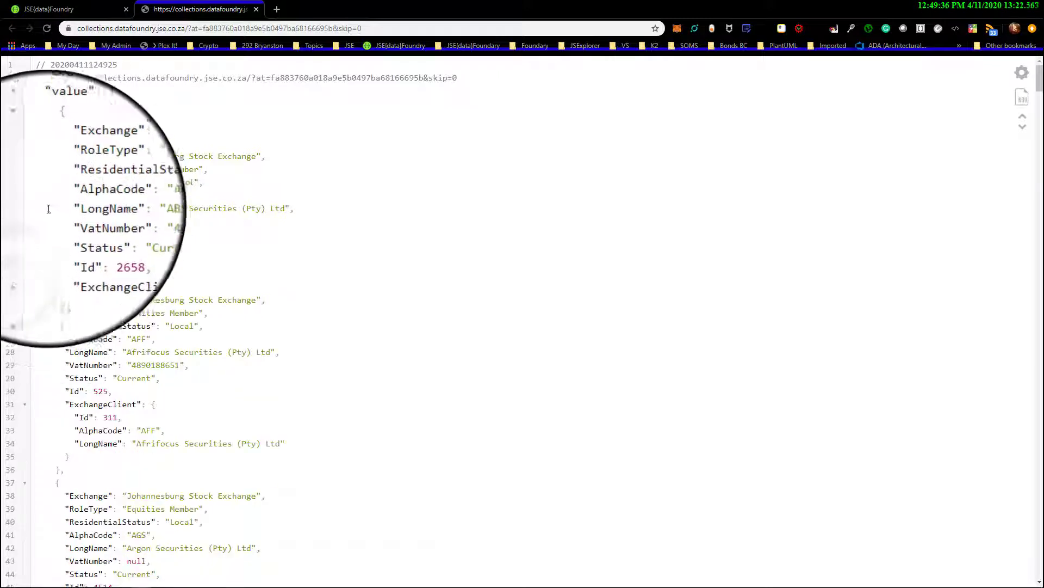
pyautogui.moveTo(74, 156); pyautogui.dragTo(174, 246)
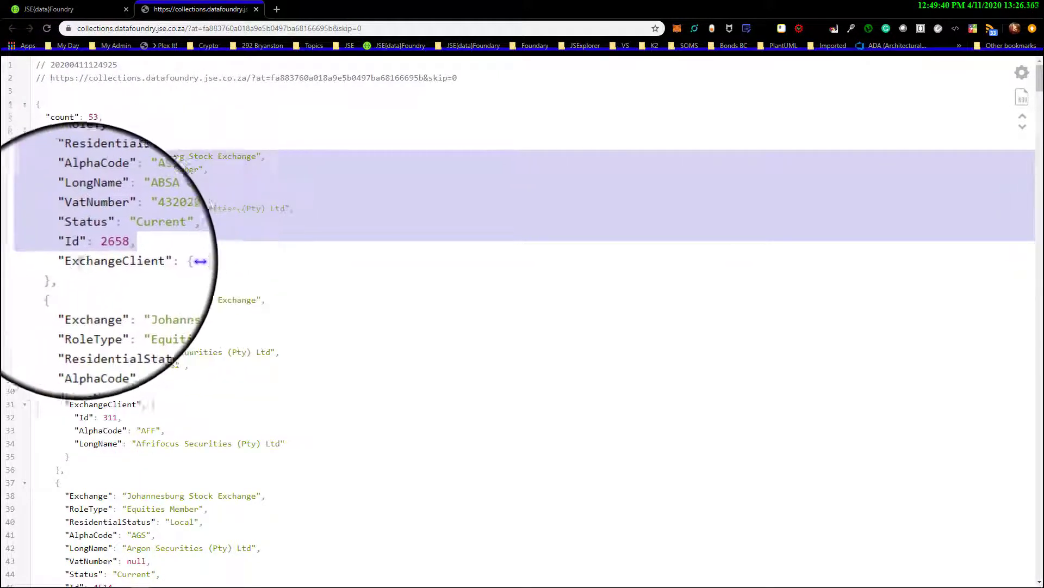
pyautogui.doubleClick(135, 264)
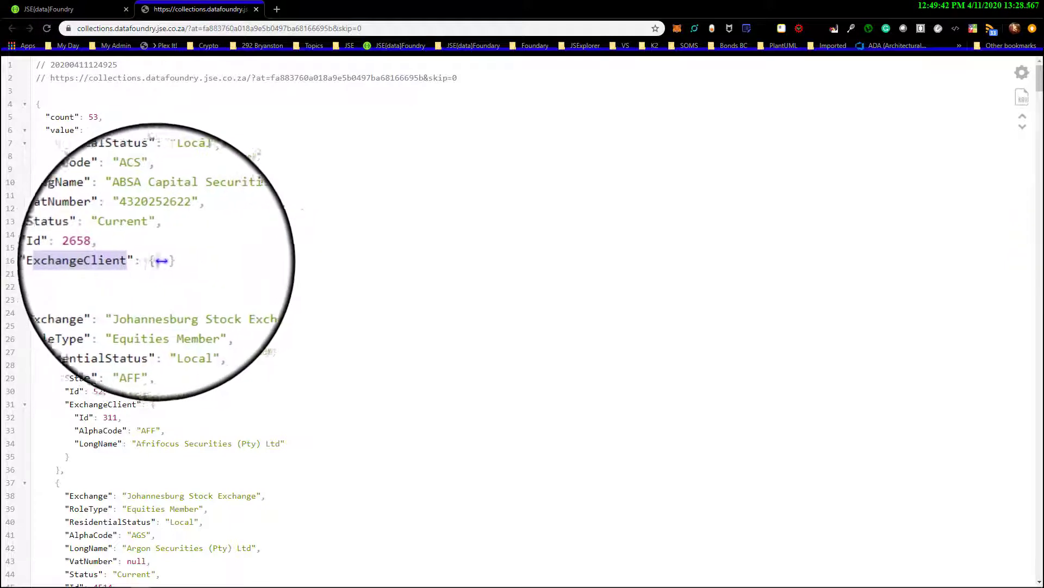
pyautogui.click(161, 261)
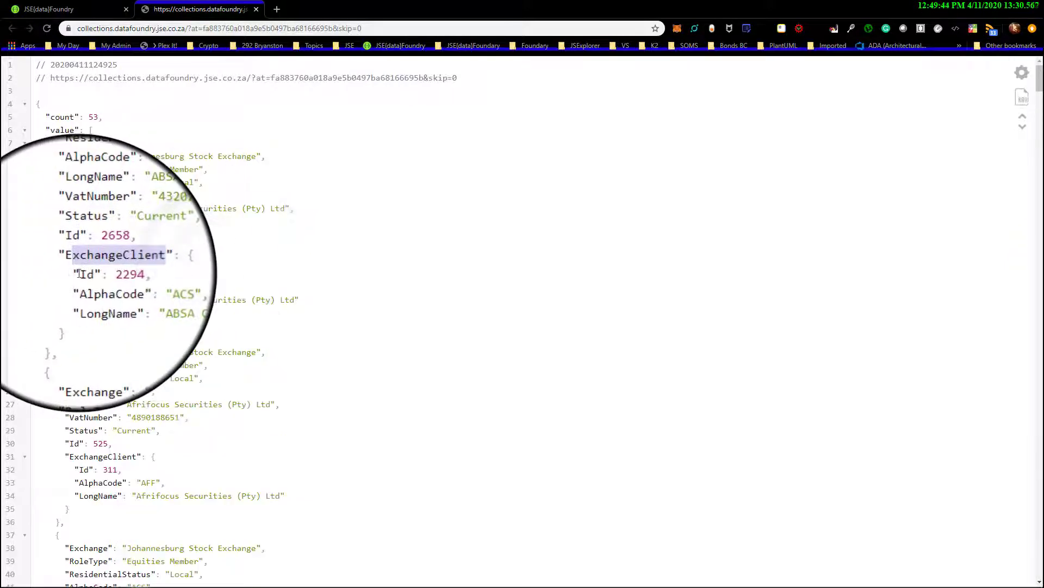
# Highlight the Id, AlphaCode and LongName properties inside the first record's ExchangeClient object, and collapse and re-expand the object
pyautogui.moveTo(79, 274); pyautogui.dragTo(277, 298)
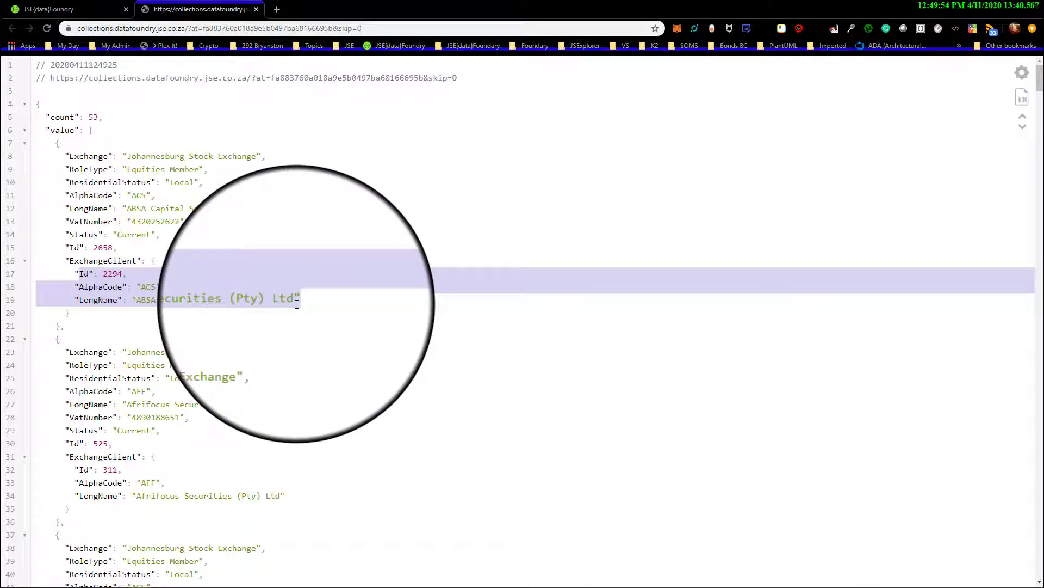
pyautogui.click(70, 262)
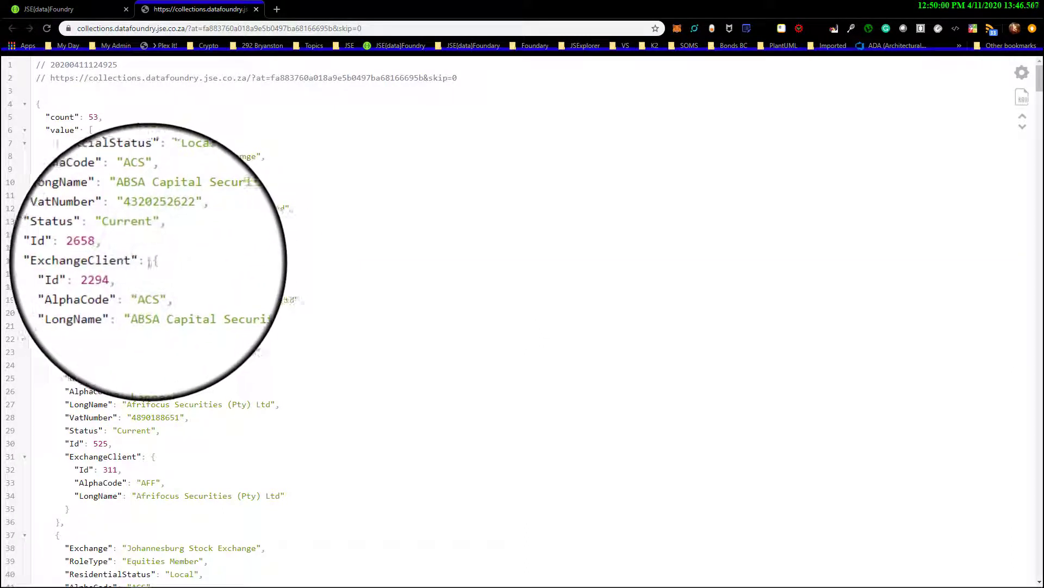
pyautogui.moveTo(37, 273); pyautogui.dragTo(309, 301)
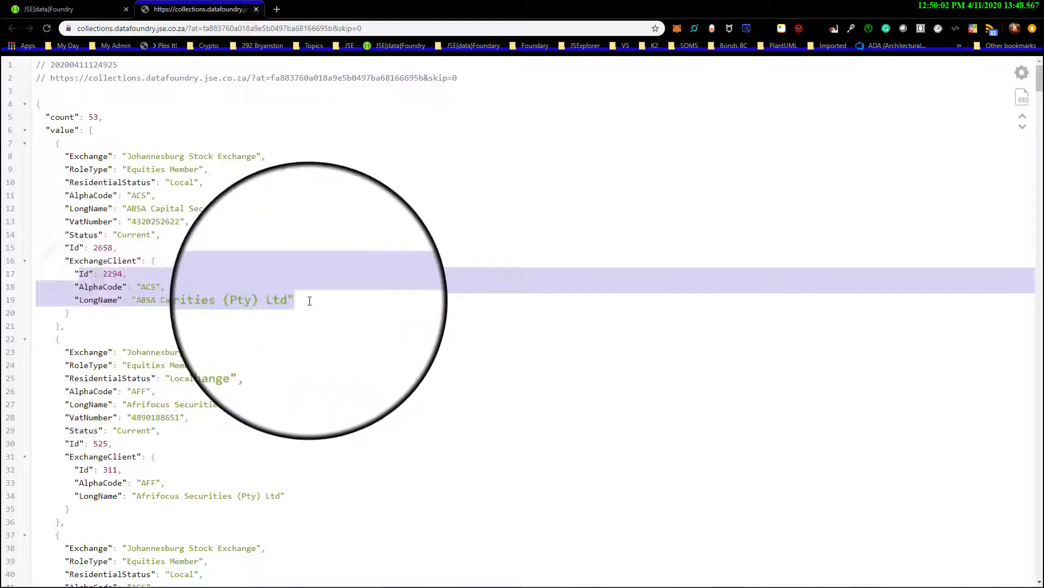
pyautogui.click(24, 261)
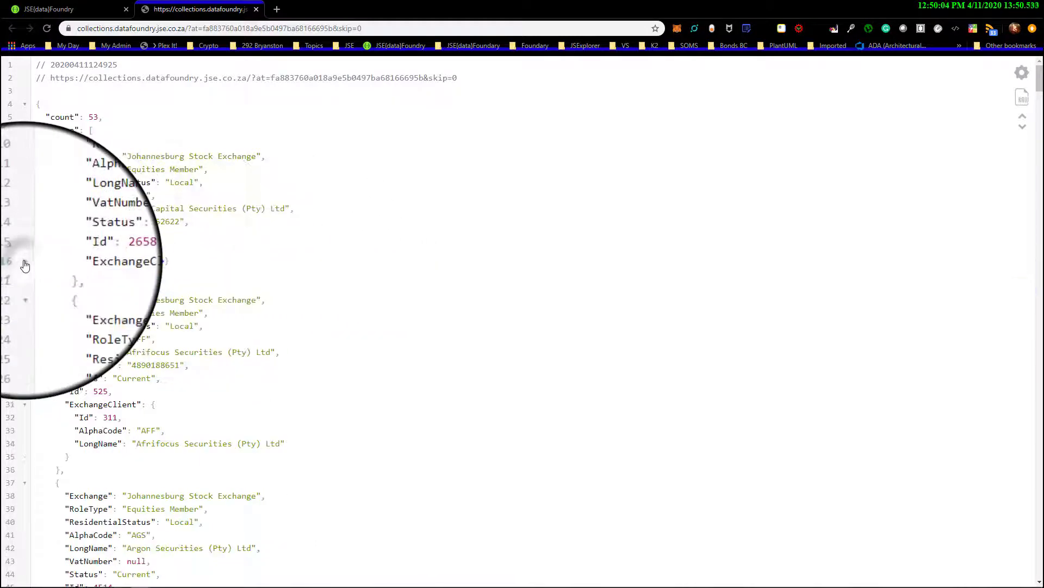
pyautogui.click(24, 263)
pyautogui.click(24, 264)
pyautogui.click(25, 264)
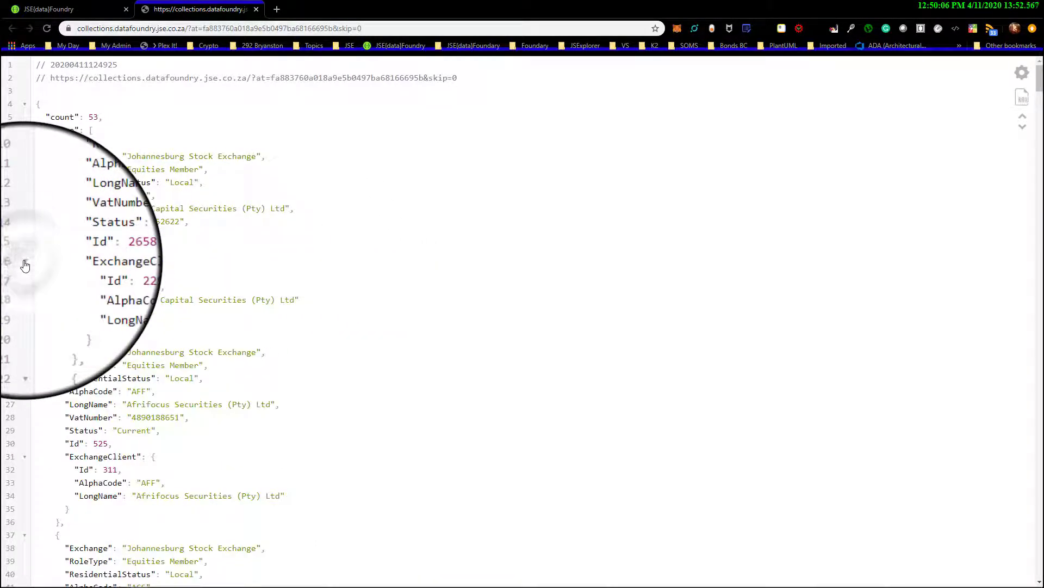
# Collapse the first two JSON records and examine the nested ExchangeClient objects of the second and third records
pyautogui.click(28, 147)
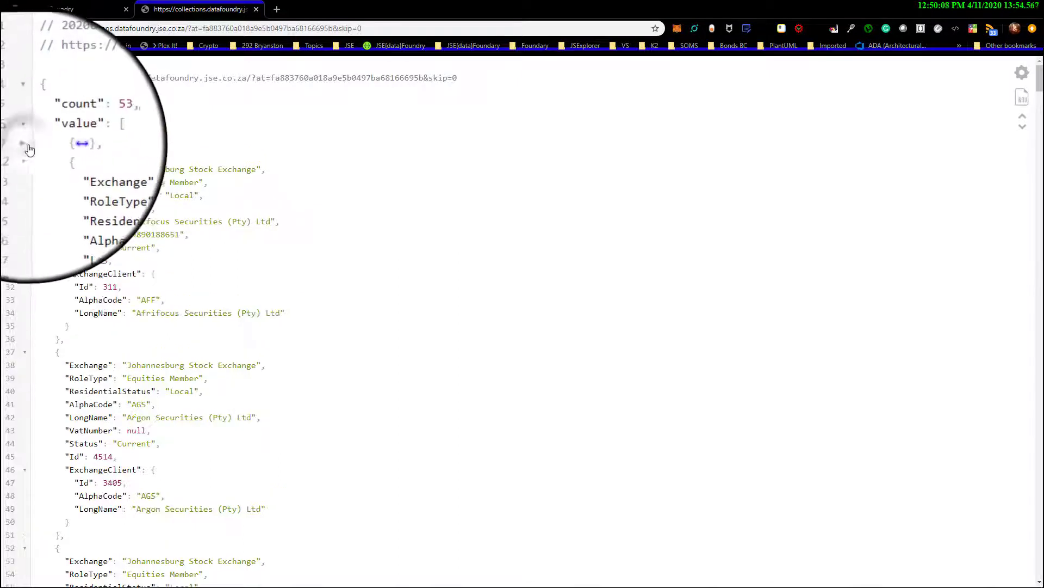
pyautogui.moveTo(36, 168); pyautogui.dragTo(171, 270)
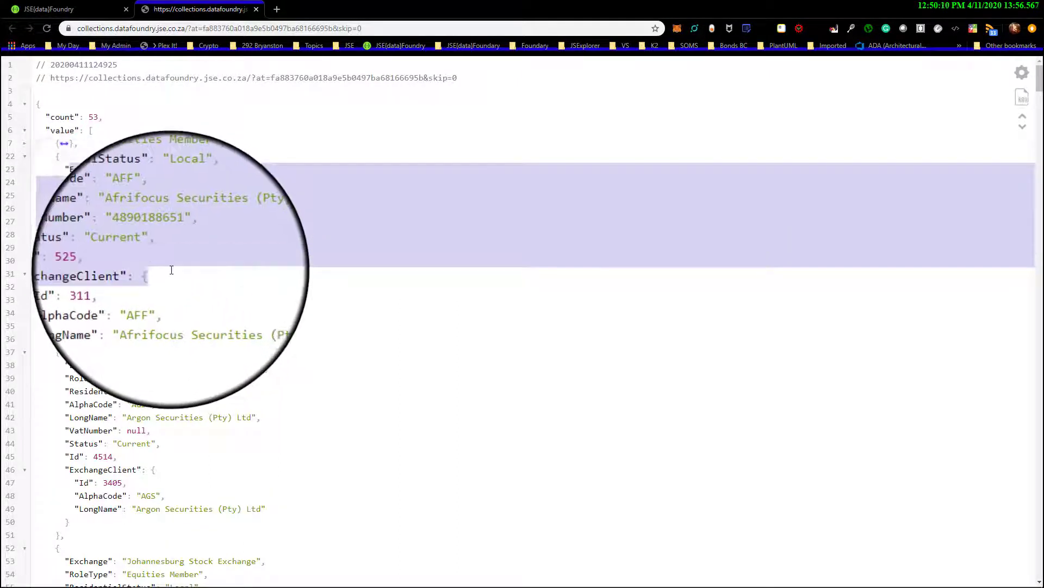
pyautogui.moveTo(71, 326); pyautogui.dragTo(68, 286)
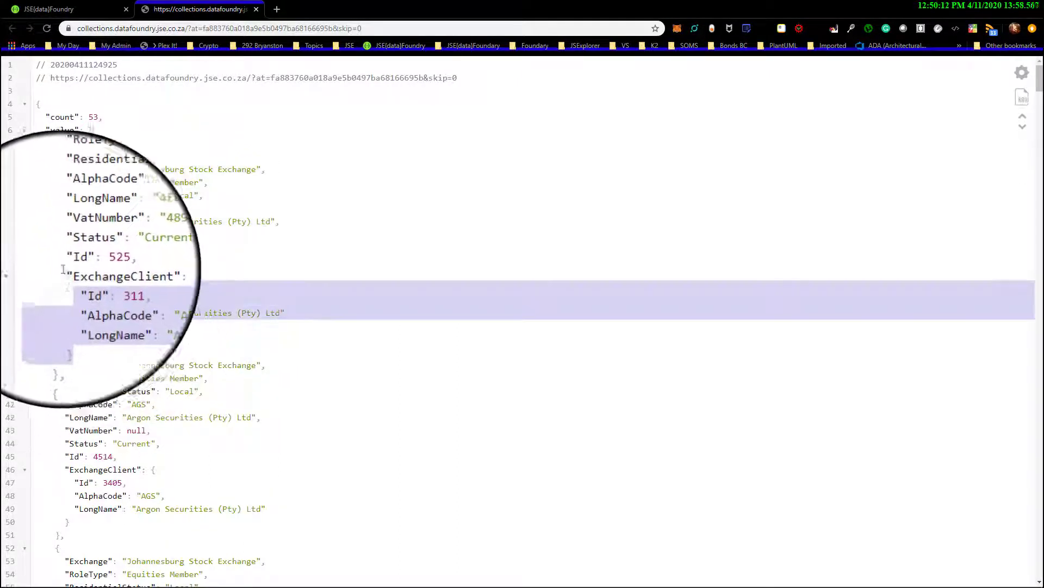
pyautogui.click(24, 157)
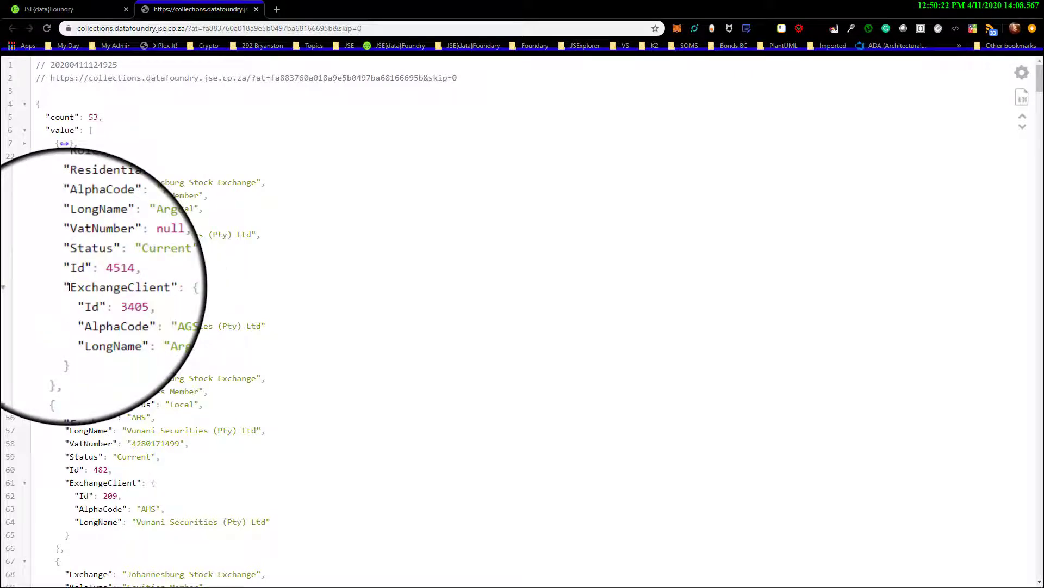
pyautogui.moveTo(218, 287); pyautogui.dragTo(270, 336)
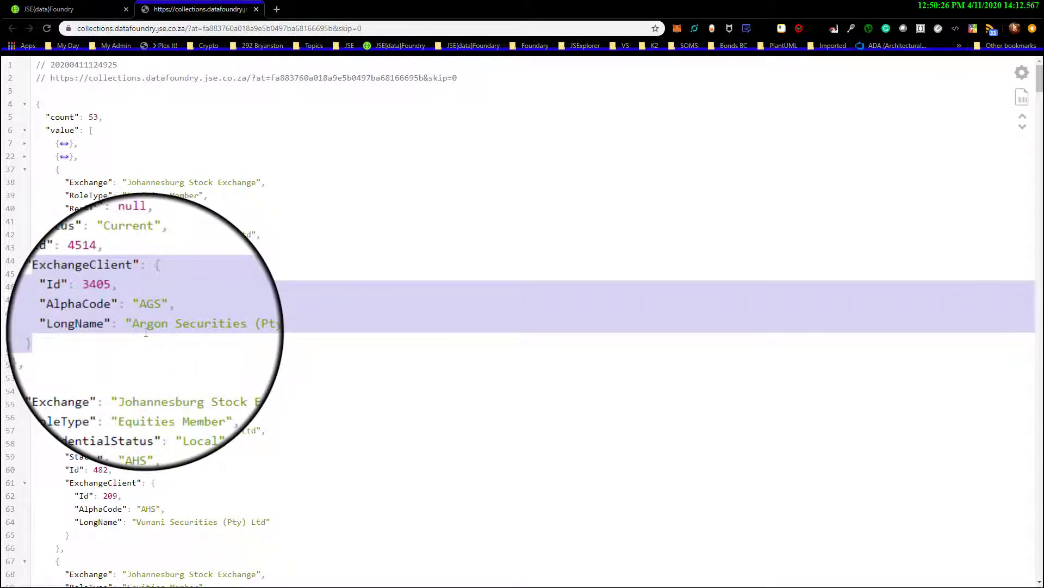
# On the subscriptions page, set Flattened to Yes for the Dev 1 @ Company X access token and save it
pyautogui.click(86, 16)
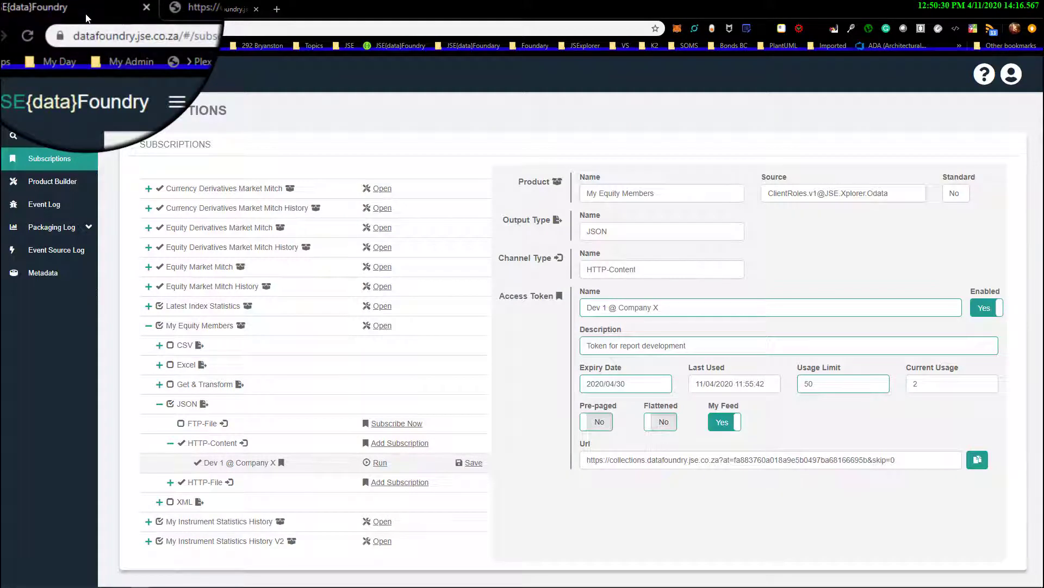
pyautogui.click(661, 424)
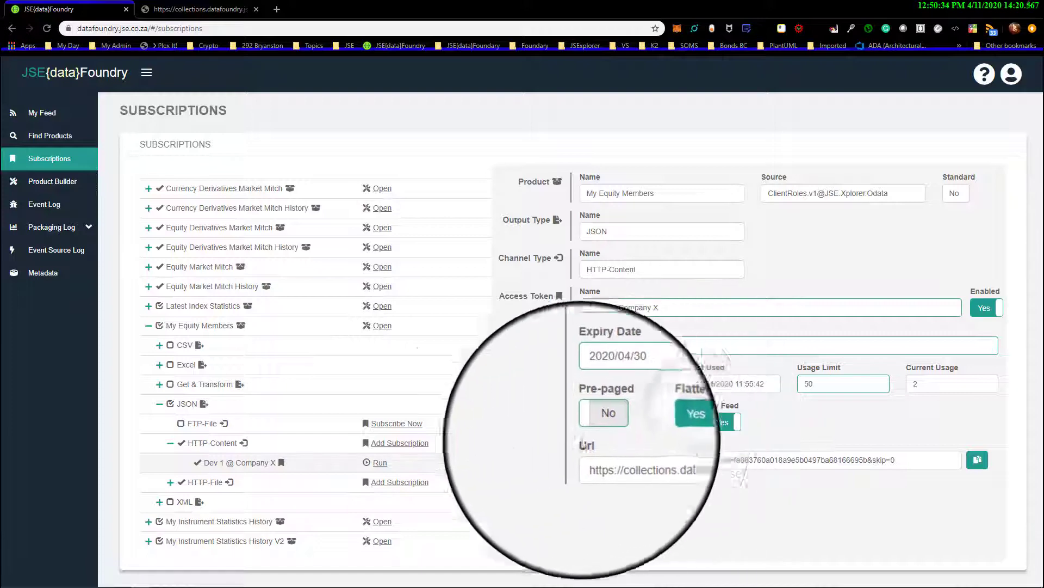
pyautogui.click(477, 463)
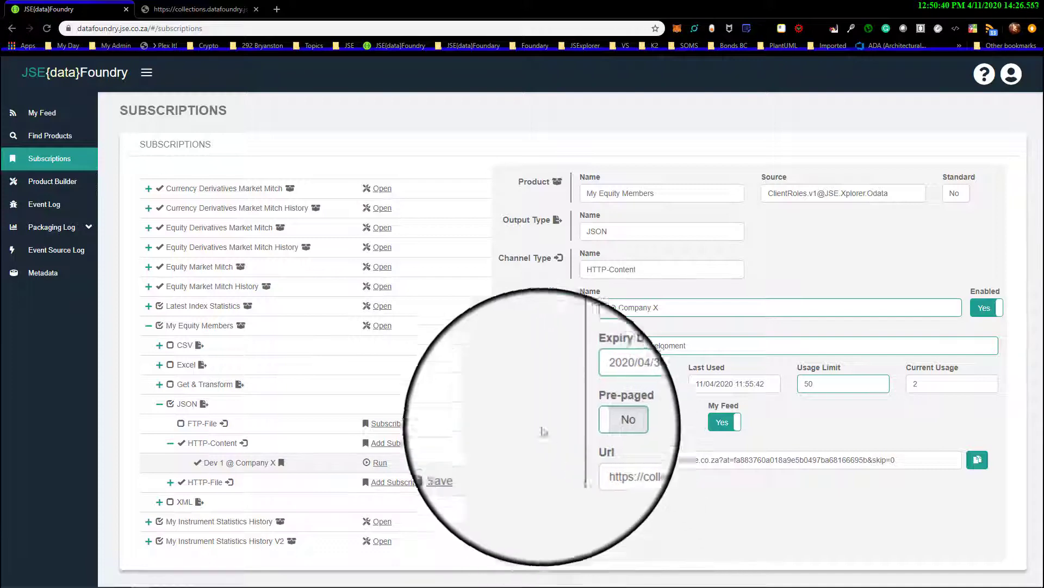
# Reload the JSON results and examine how the first record's ExchangeClient fields are named in the flattened output
pyautogui.click(215, 11)
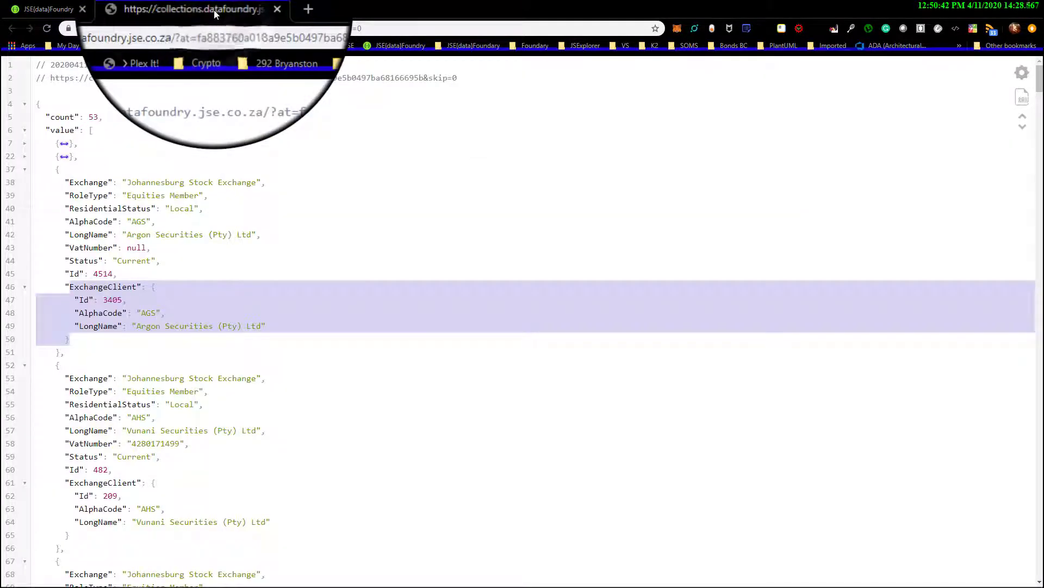
pyautogui.click(48, 30)
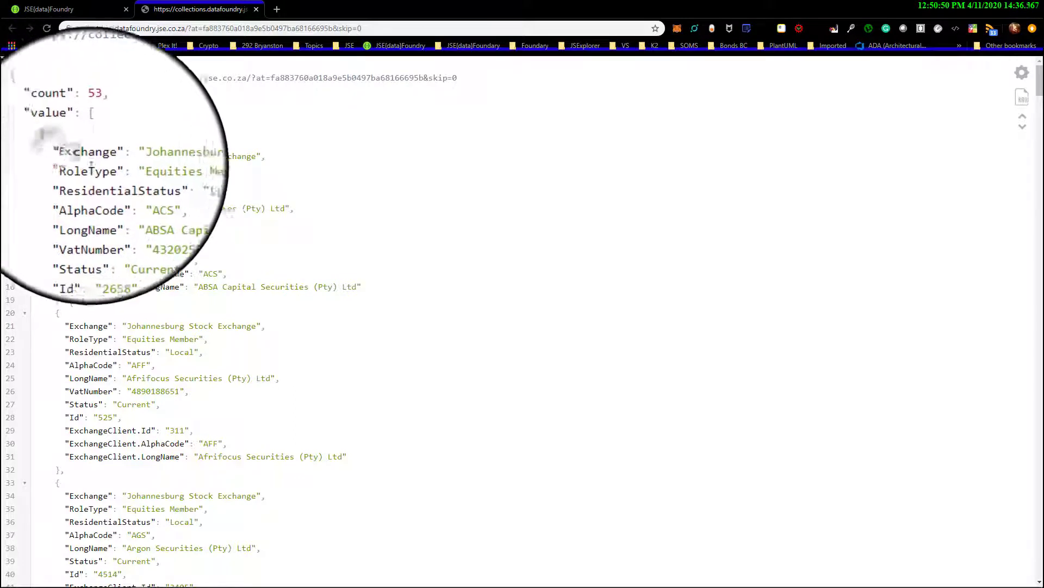
pyautogui.moveTo(66, 154); pyautogui.dragTo(128, 252)
pyautogui.click(127, 251)
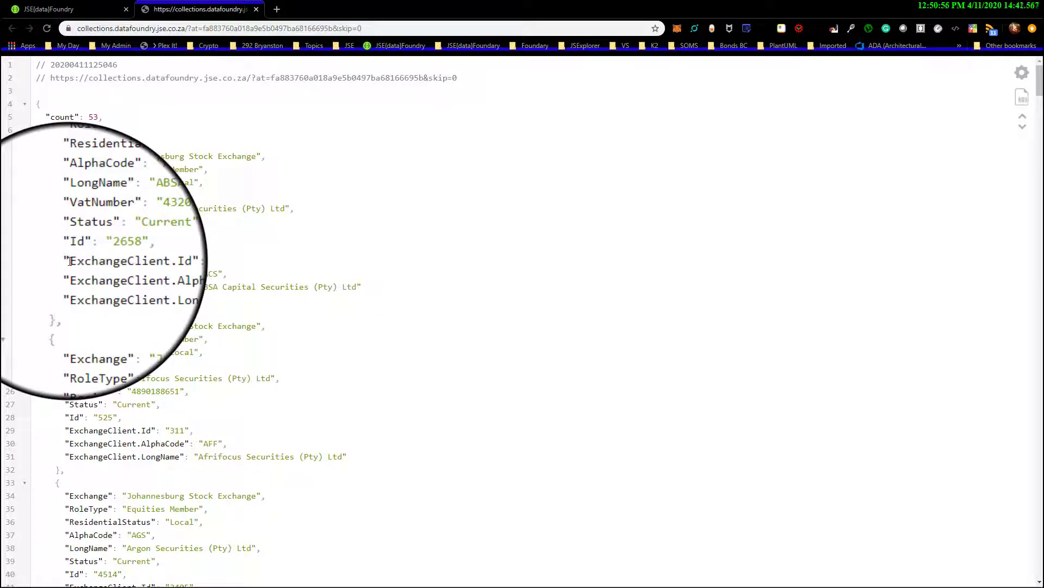
pyautogui.doubleClick(104, 261)
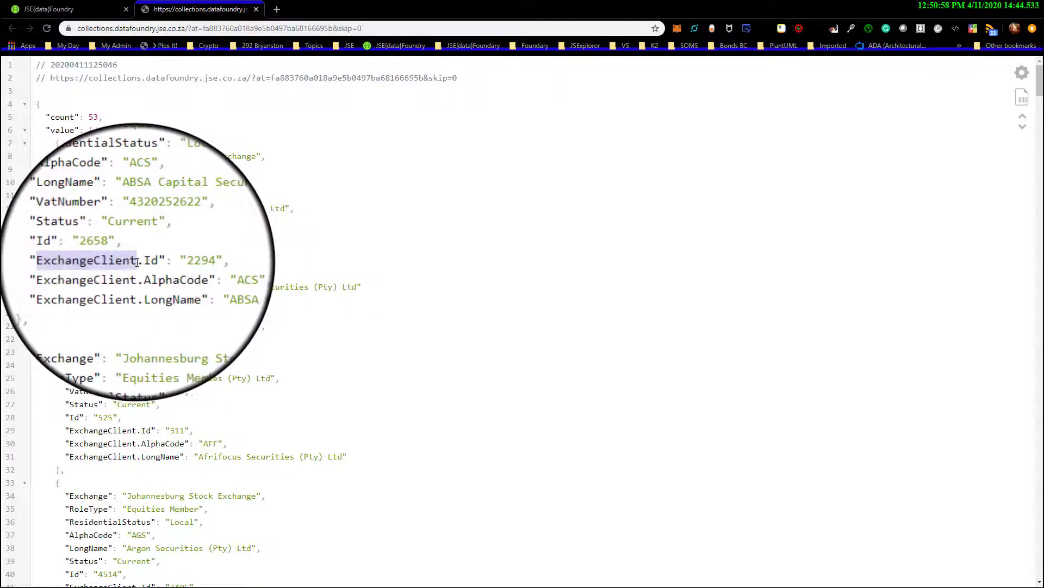
pyautogui.click(141, 262)
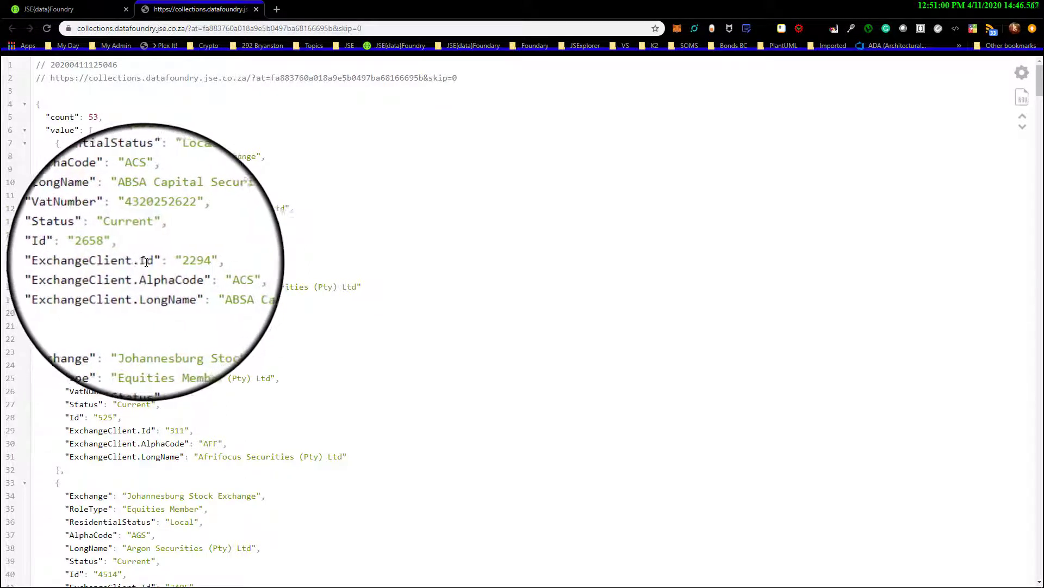
pyautogui.moveTo(146, 262); pyautogui.dragTo(170, 276)
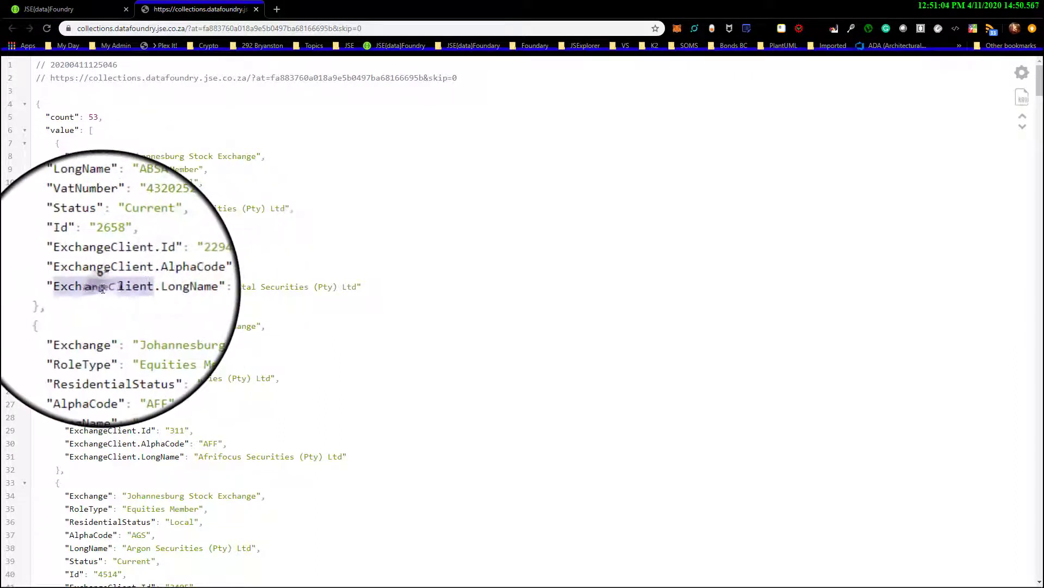
pyautogui.doubleClick(166, 288)
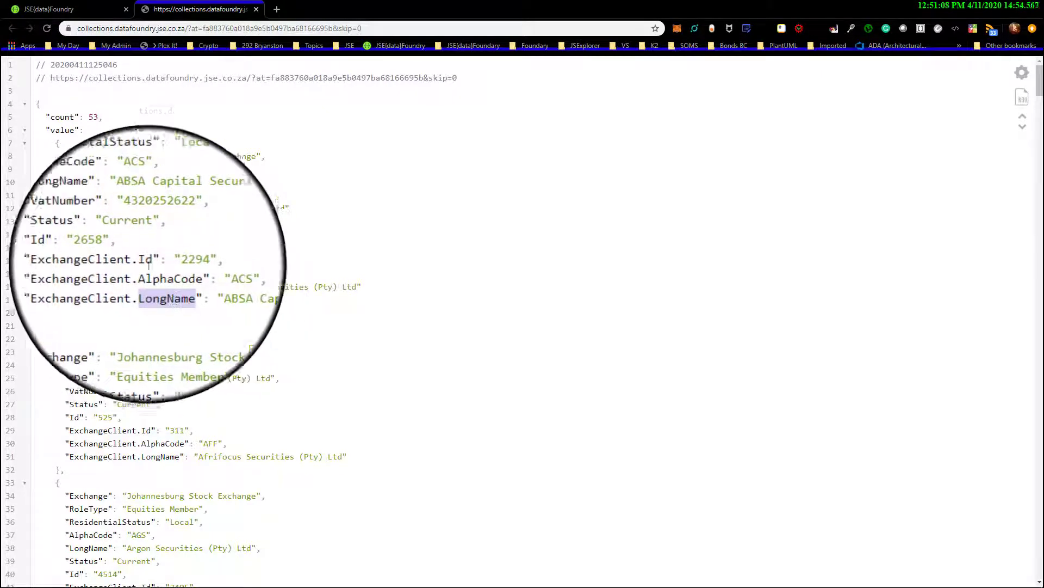
# Highlight the whole first flattened record and review the prefix and property parts of its ExchangeClient Id, AlphaCode and LongName fields
pyautogui.moveTo(69, 156); pyautogui.dragTo(364, 291)
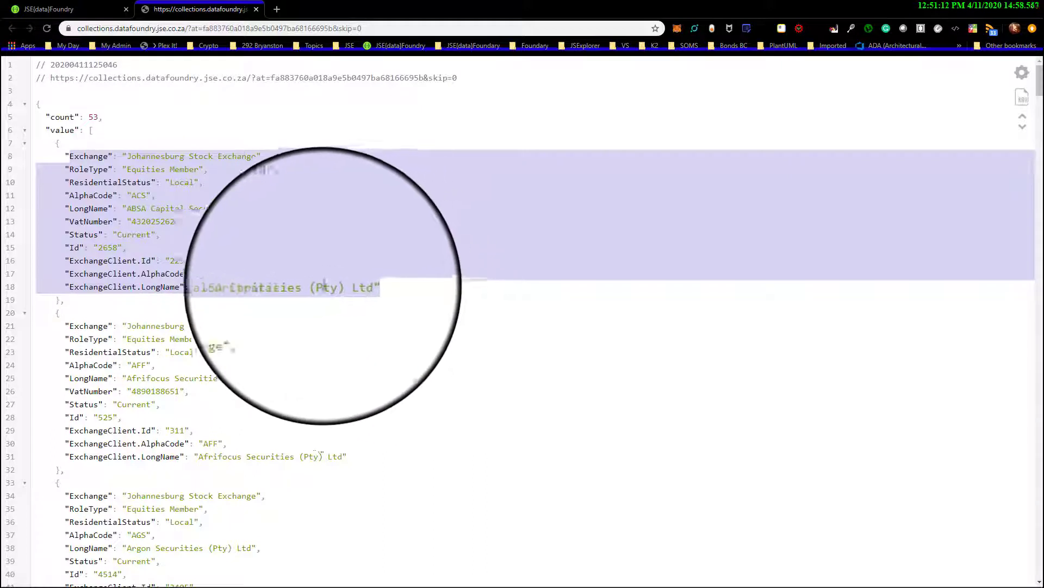
pyautogui.click(97, 262)
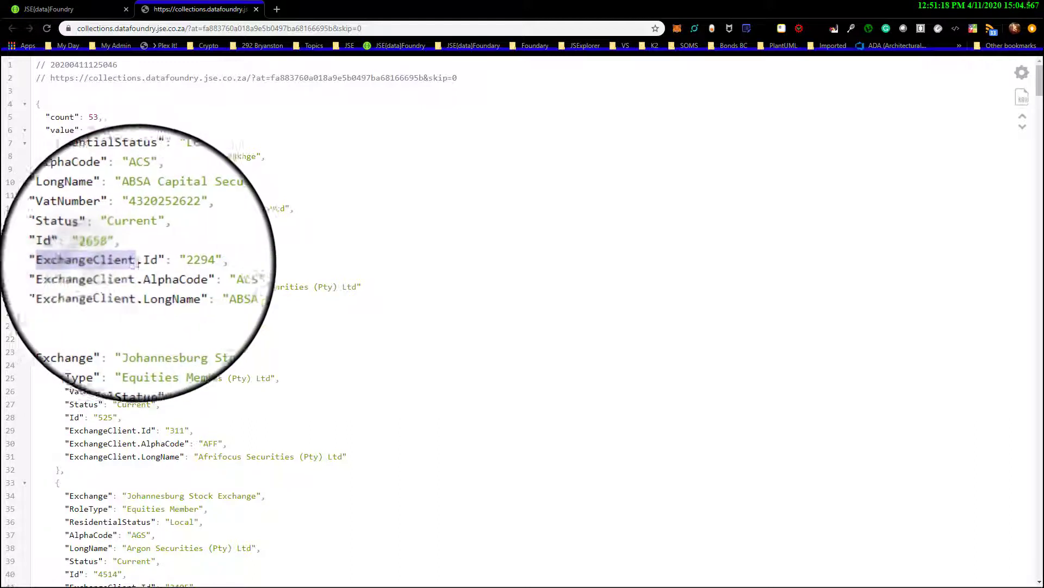
pyautogui.click(149, 260)
pyautogui.doubleClick(129, 274)
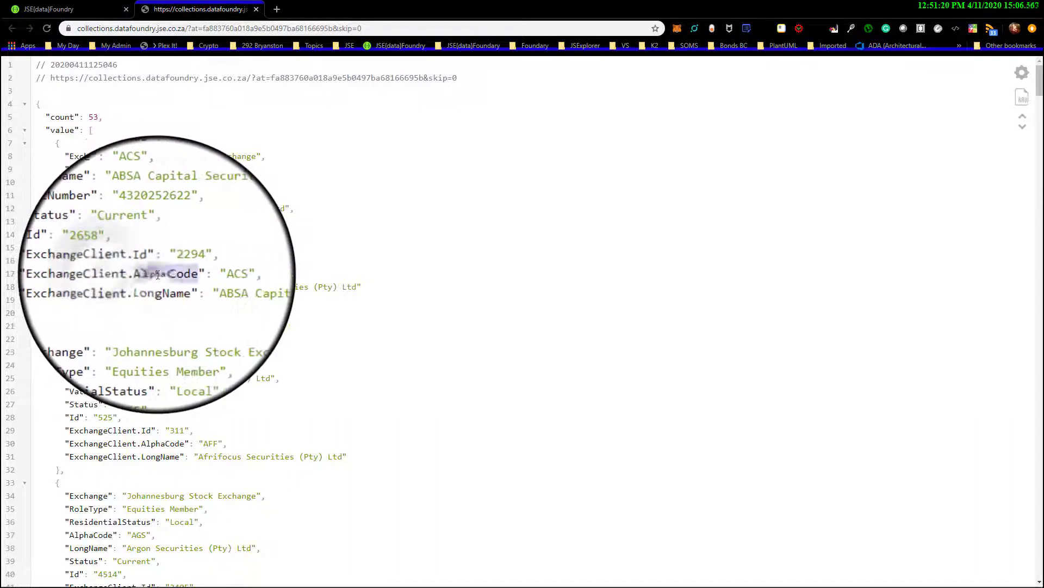
pyautogui.doubleClick(126, 287)
pyautogui.doubleClick(153, 287)
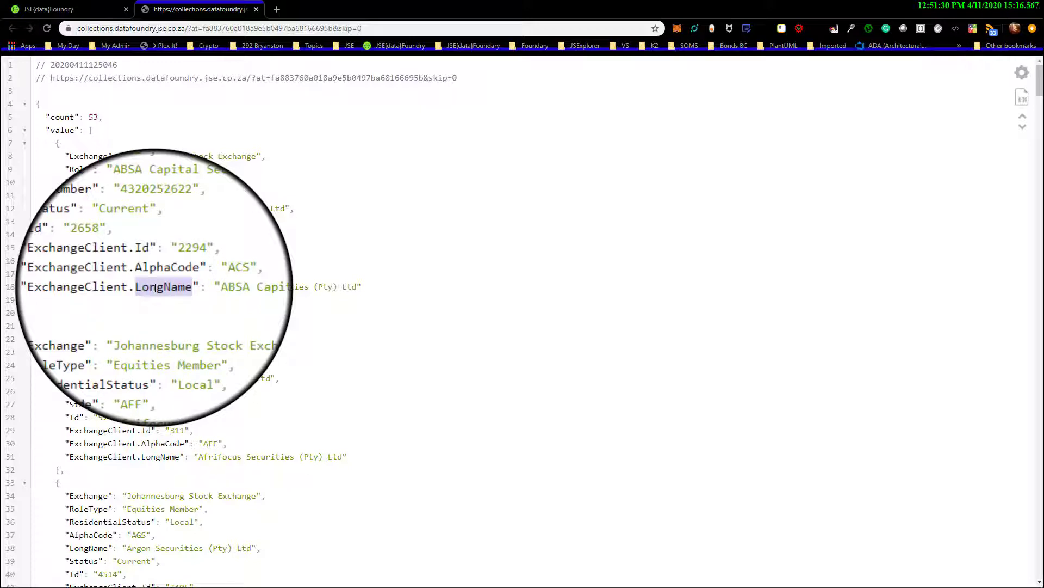
# Return to the subscriptions page with the access token's settings and highlight the Subscriptions heading
pyautogui.click(79, 11)
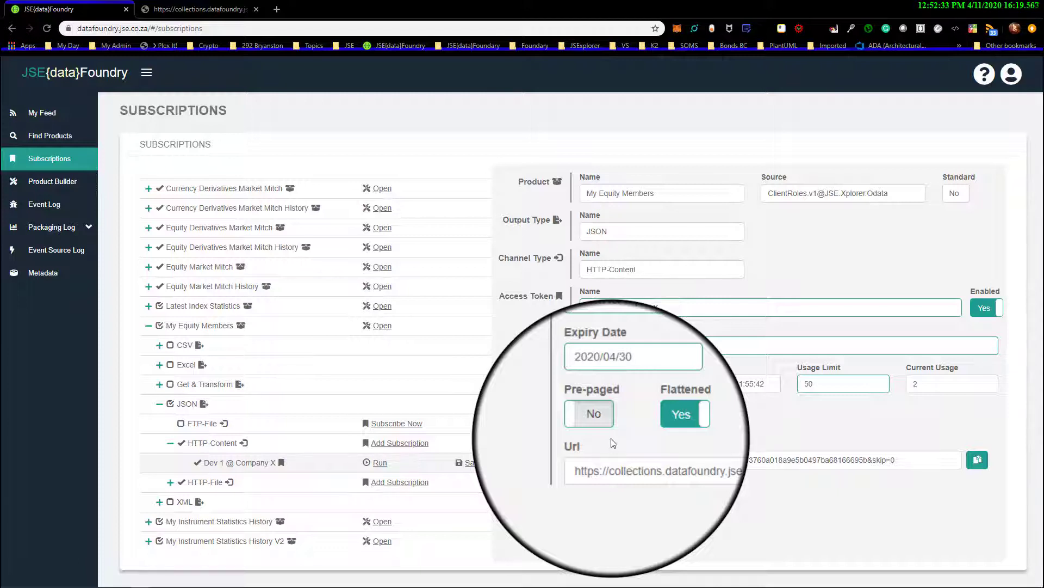
pyautogui.moveTo(120, 110); pyautogui.dragTo(227, 114)
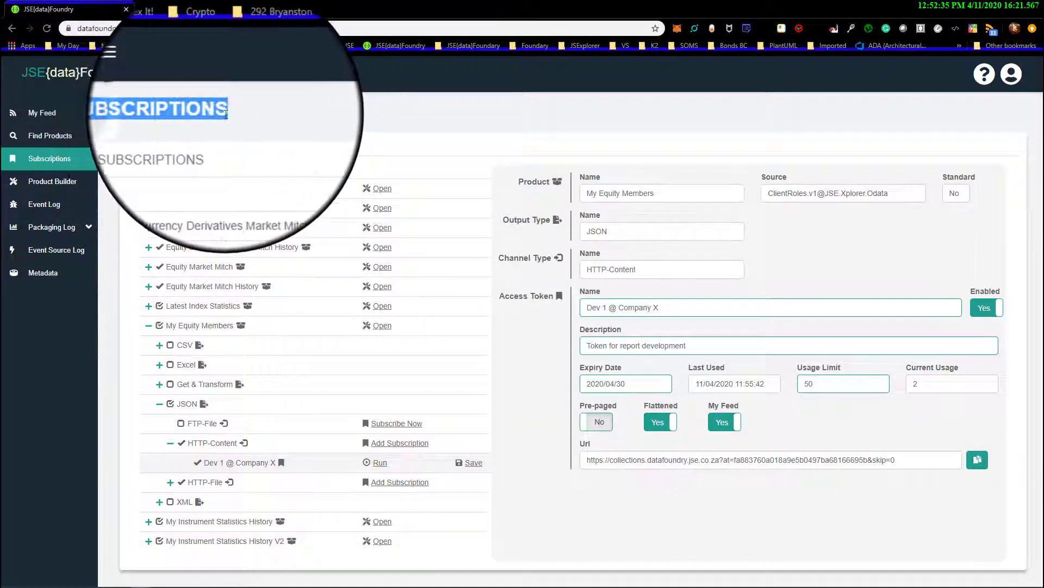